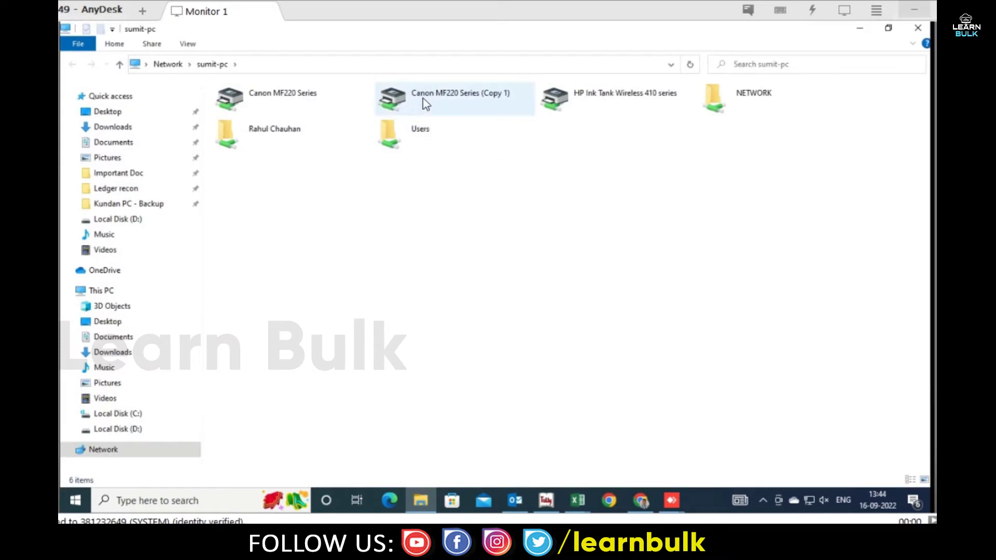
- Try to connect to the shared printer Canon MF220 Series (Copy 1) on sumit-pc
{"action": "left_click", "coordinate": [470, 123]}
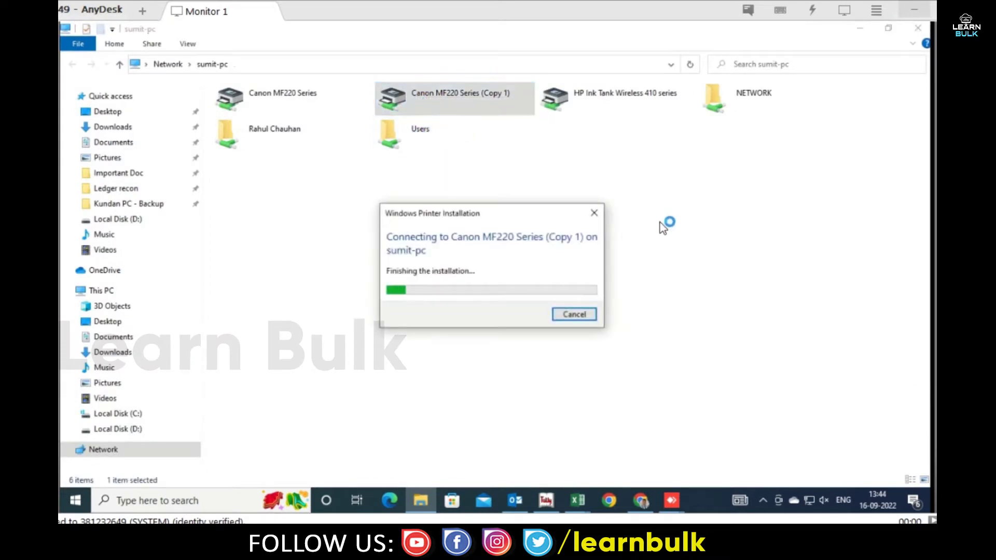
{"action": "left_click", "coordinate": [576, 276]}
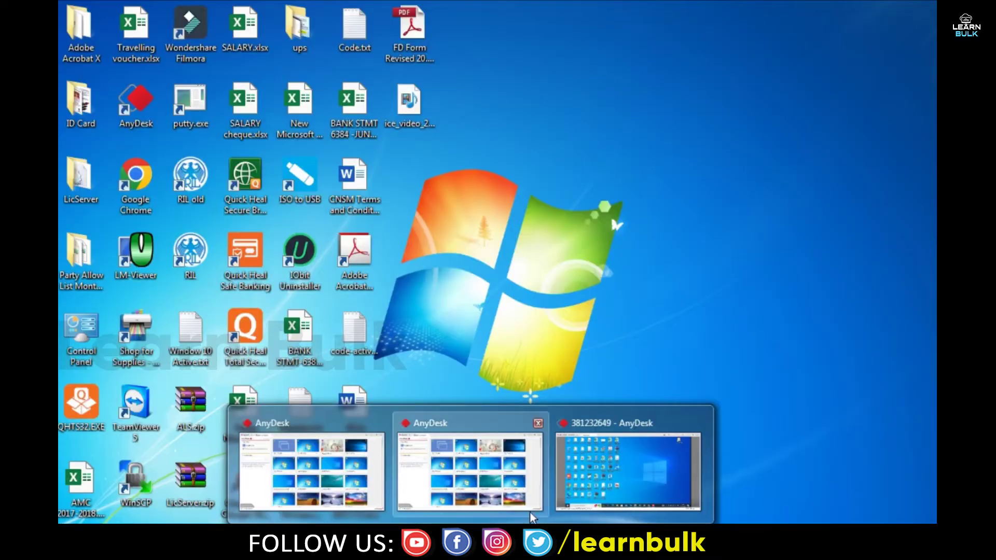
- Switch to the connected AnyDesk remote session and open the Run dialog on the remote computer
{"action": "left_click", "coordinate": [623, 467]}
{"action": "left_click", "coordinate": [166, 498]}
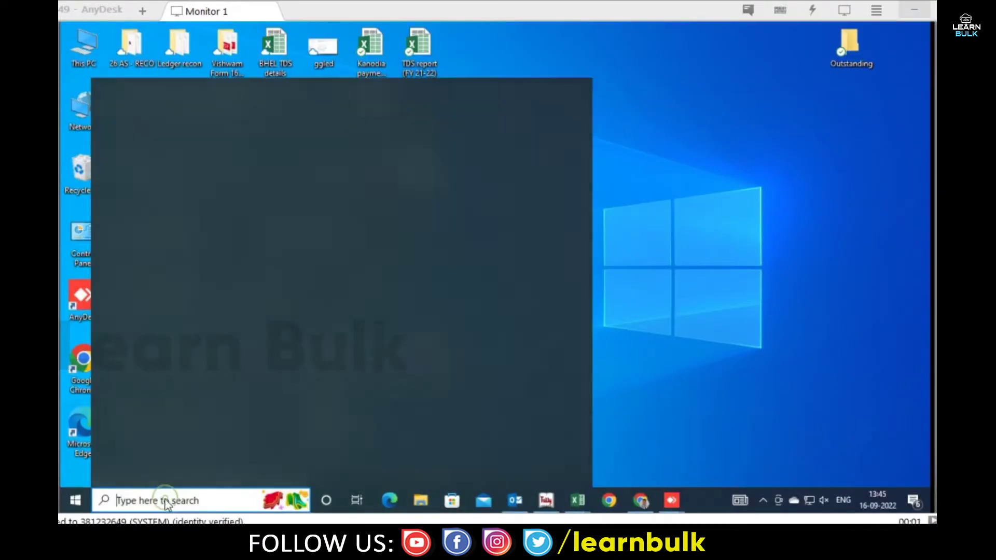
{"action": "key", "text": "super"}
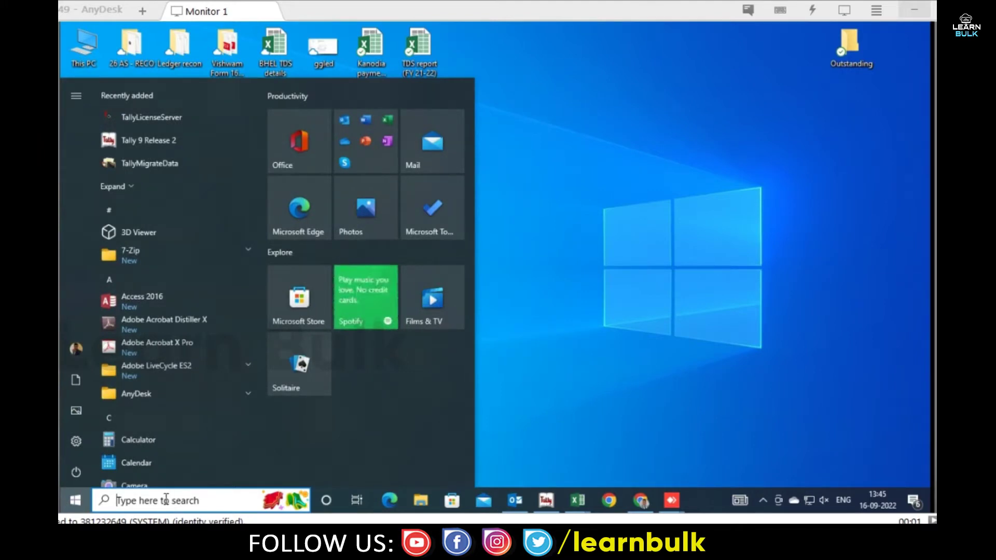
{"action": "type", "text": "run"}
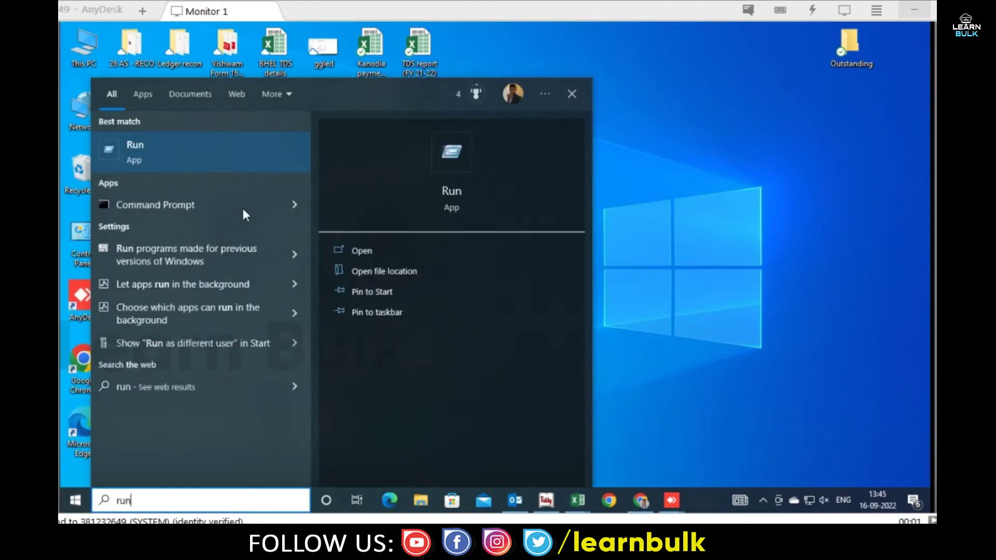
{"action": "left_click", "coordinate": [139, 147]}
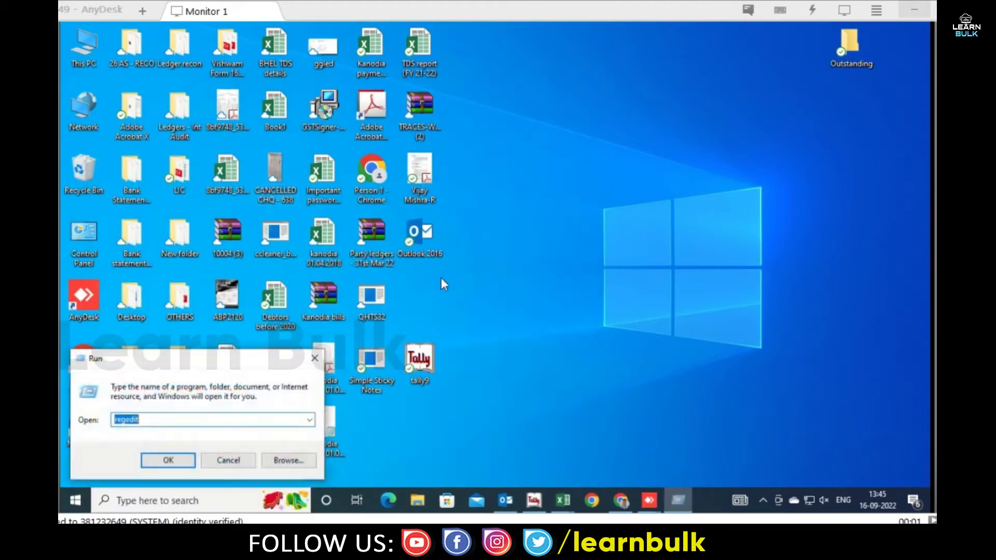
- Launch Registry Editor with elevated permission using regedit and expand the HKEY_CURRENT_USER key
{"action": "type", "text": "regedit"}
{"action": "key", "text": "Return"}
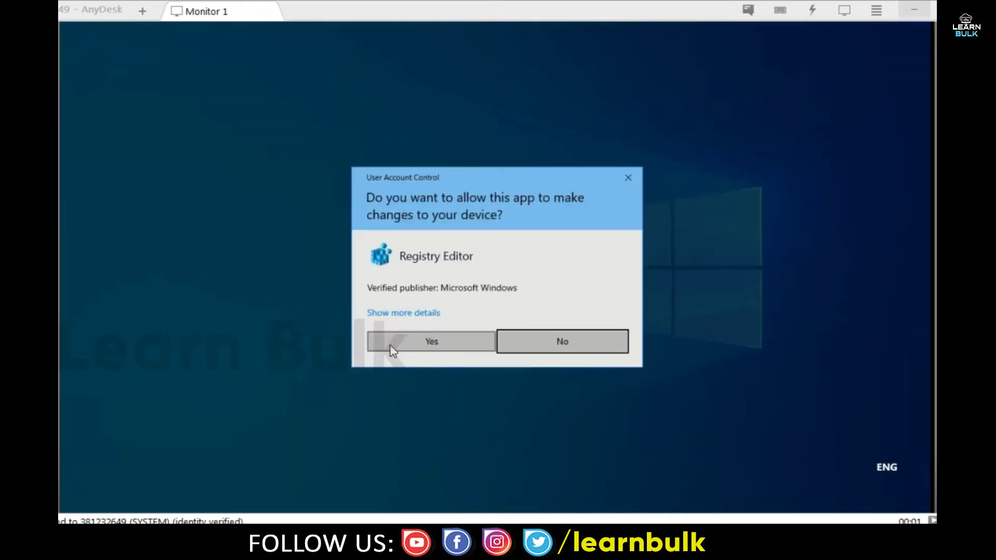
{"action": "left_click", "coordinate": [411, 343]}
{"action": "left_click", "coordinate": [621, 39]}
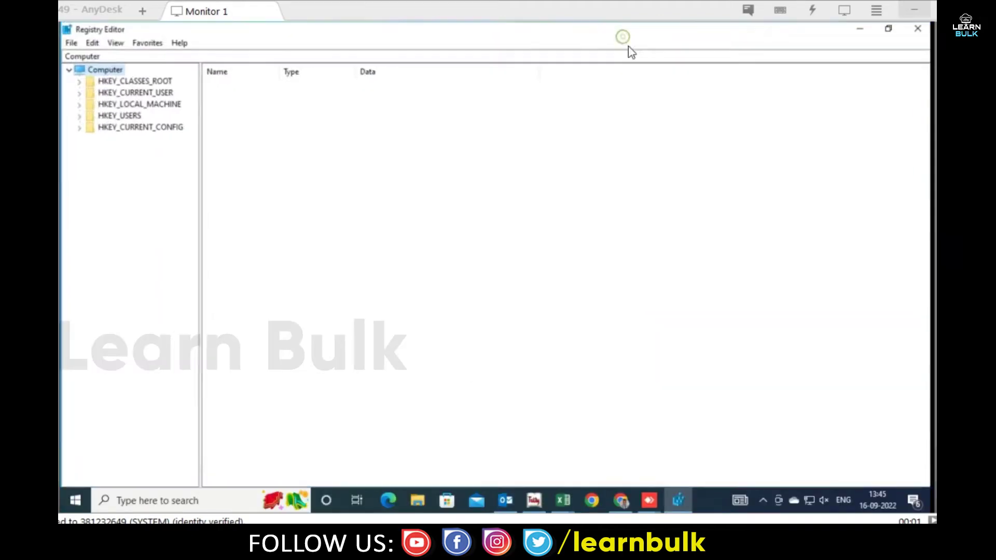
{"action": "double_click", "coordinate": [152, 94]}
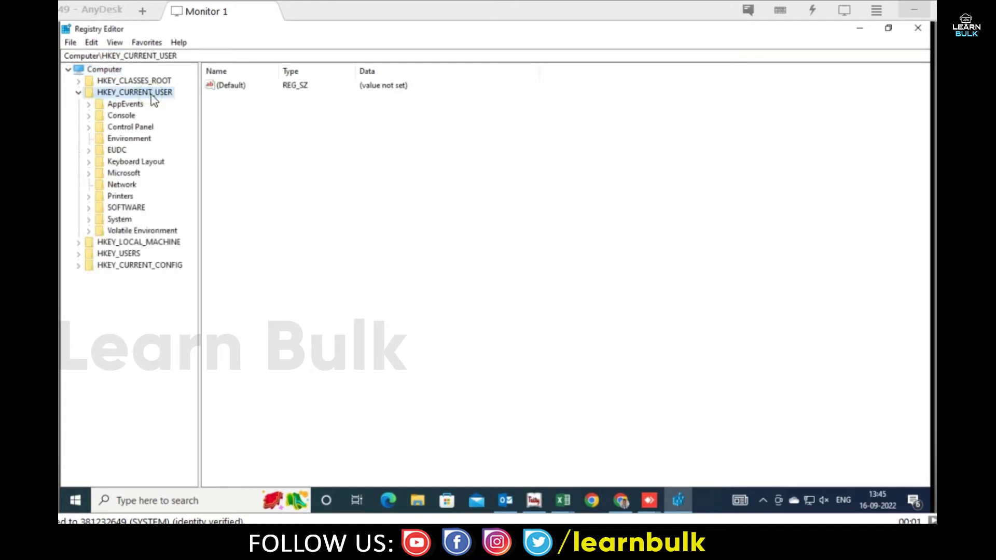
{"action": "left_click", "coordinate": [138, 129]}
{"action": "double_click", "coordinate": [138, 130]}
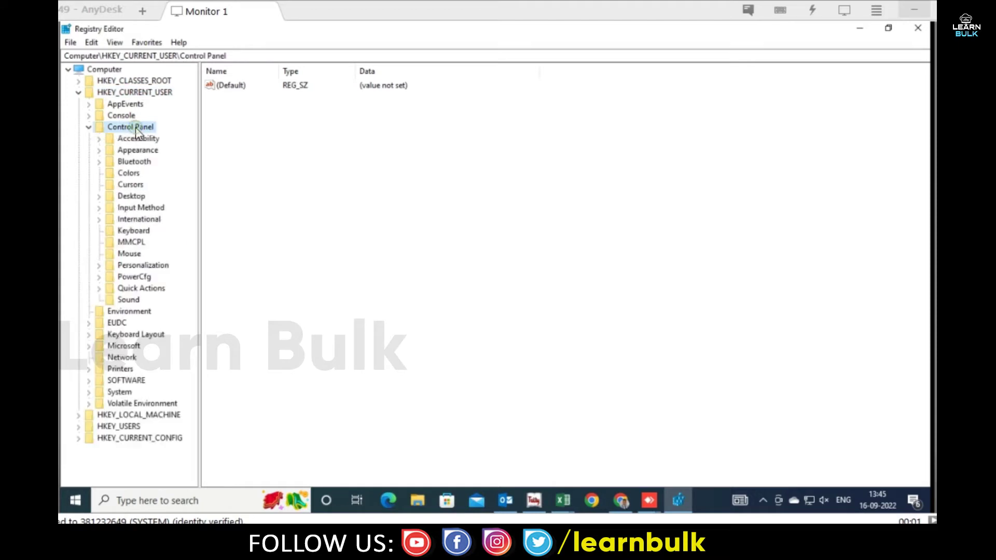
{"action": "double_click", "coordinate": [135, 127]}
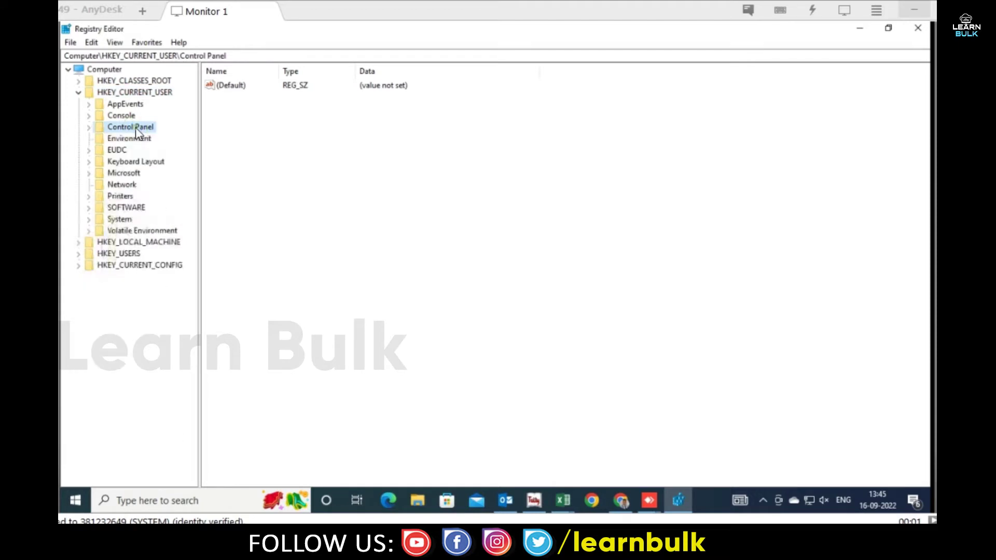
- Open the HP LaserJet Professional M1136 MFP key under Printers\Connections and widen the key tree to show full names
{"action": "double_click", "coordinate": [127, 198]}
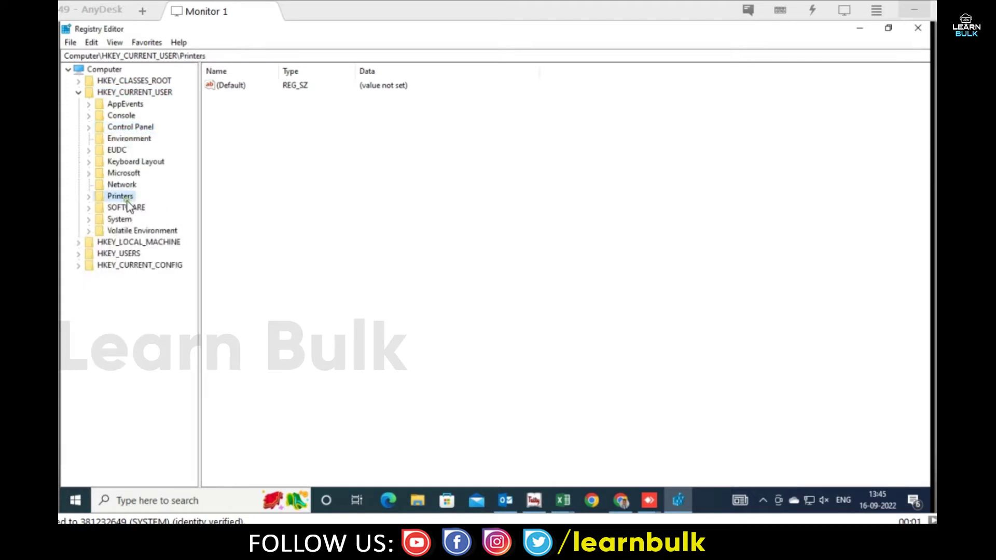
{"action": "double_click", "coordinate": [130, 210]}
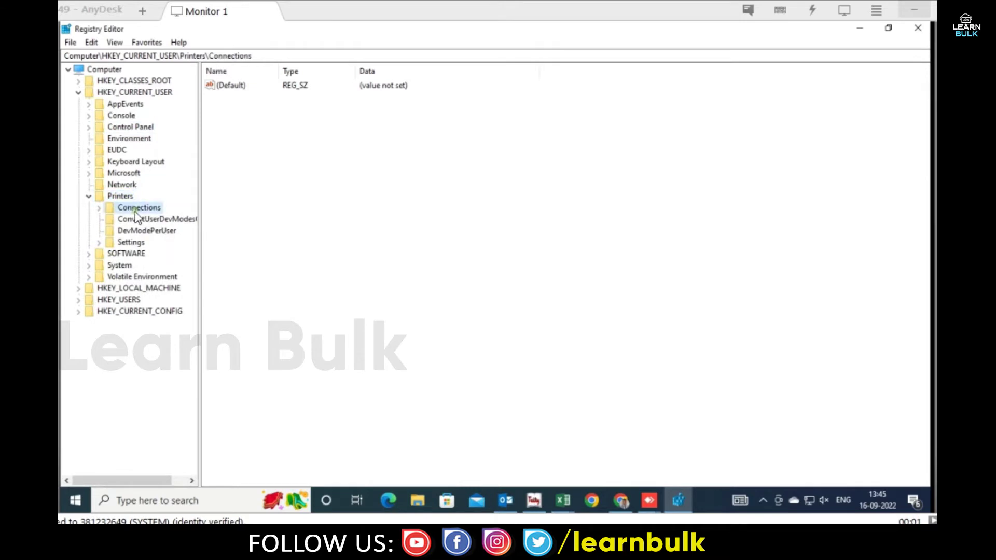
{"action": "left_click", "coordinate": [167, 219]}
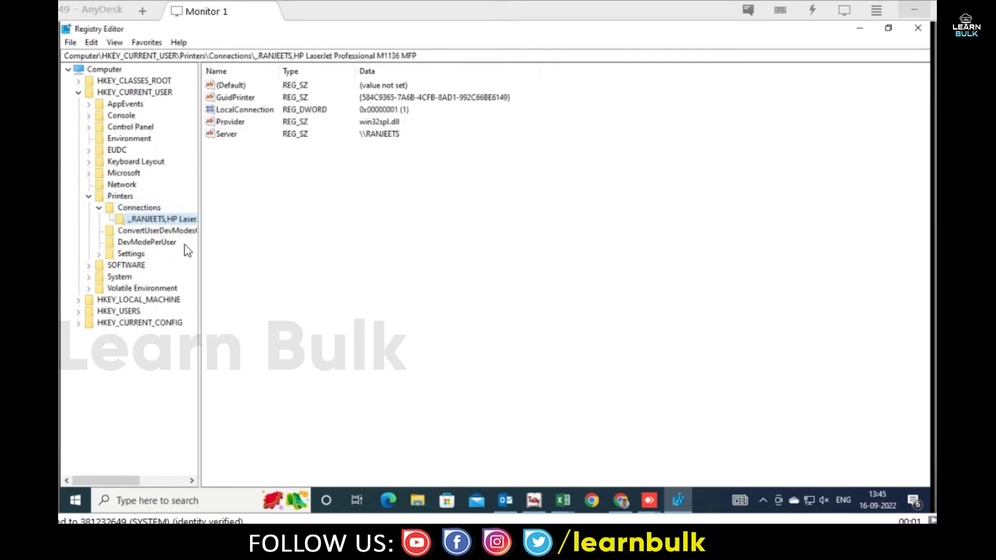
{"action": "left_click_drag", "start_coordinate": [199, 249], "coordinate": [260, 262]}
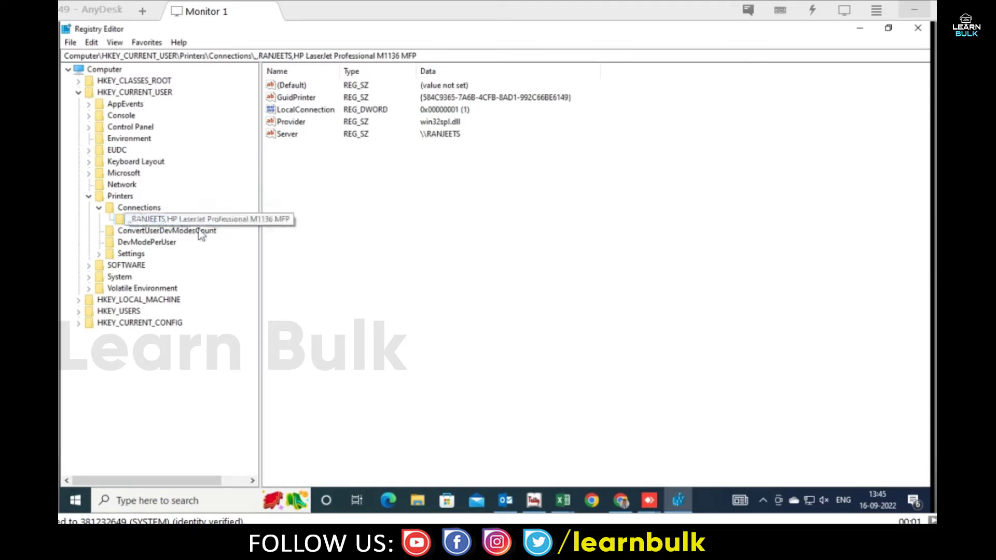
- Create a new key under Printers\Connections named ",,SUMIT-PC,Canon MF220 Series (Copy 1)"
{"action": "key", "text": "Up"}
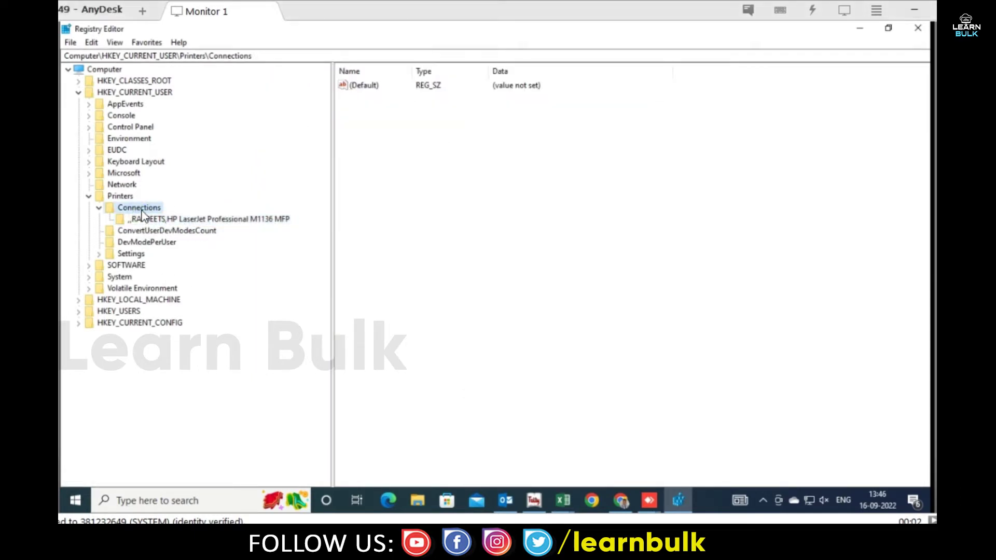
{"action": "left_click", "coordinate": [147, 220]}
{"action": "right_click", "coordinate": [143, 209]}
{"action": "mouse_move", "coordinate": [179, 231]}
{"action": "left_click", "coordinate": [280, 232]}
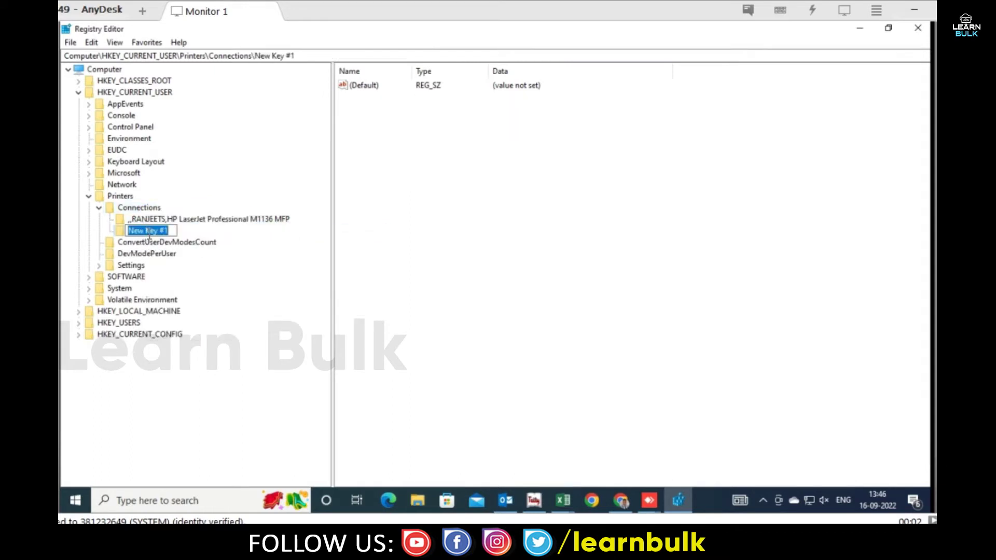
{"action": "type", "text": ",,SUMIT-PC,Canon MF220 Series (Copy 1)"}
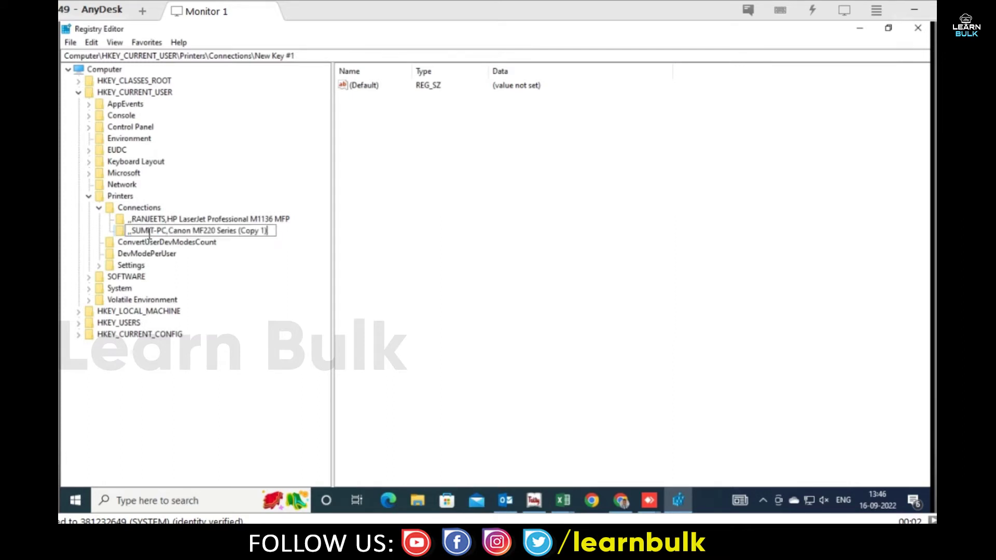
{"action": "key", "text": "Return"}
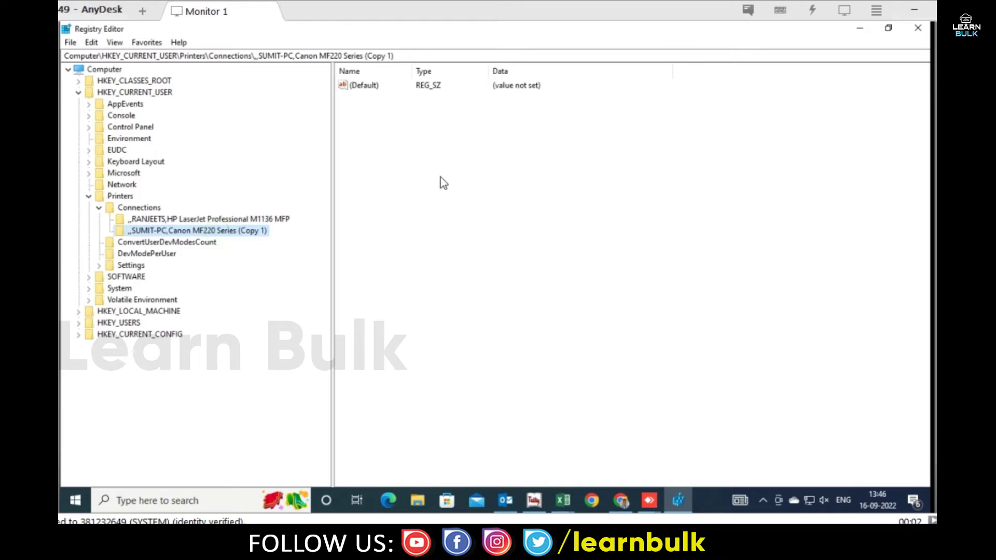
- Add a string value named GuidPrinter to the Canon MF220 Series (Copy 1) key, following the HP LaserJet key's entries
{"action": "left_click", "coordinate": [419, 85]}
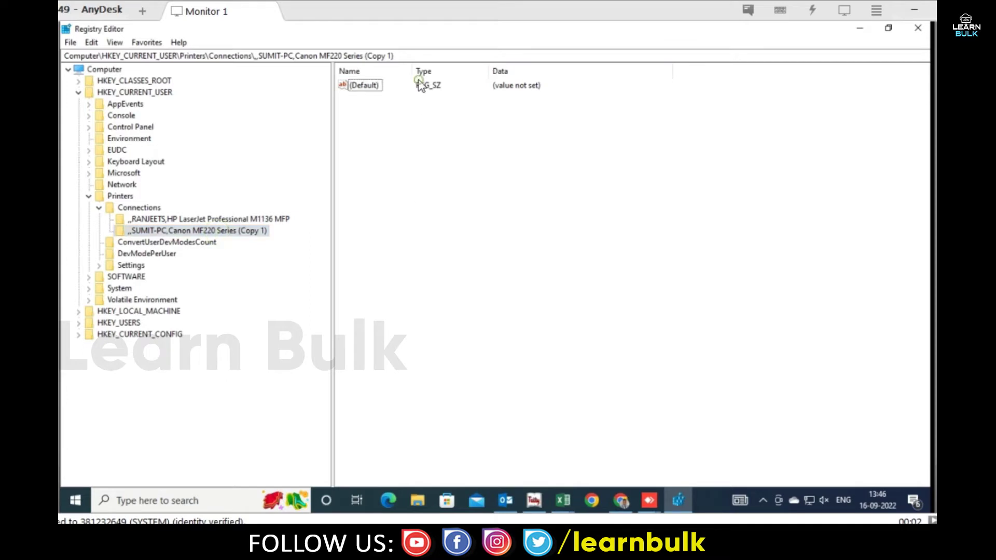
{"action": "left_click", "coordinate": [218, 219]}
{"action": "left_click", "coordinate": [365, 85]}
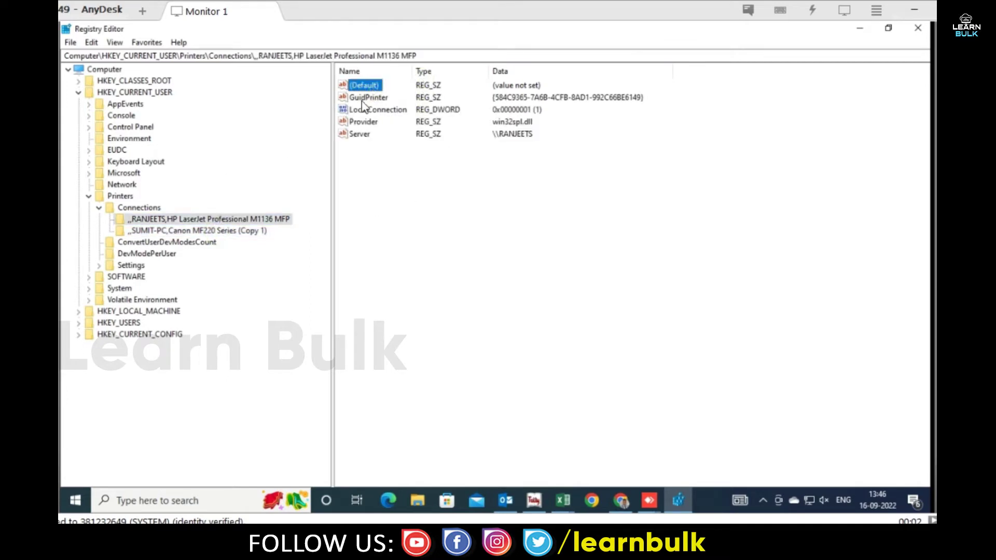
{"action": "left_click", "coordinate": [362, 99]}
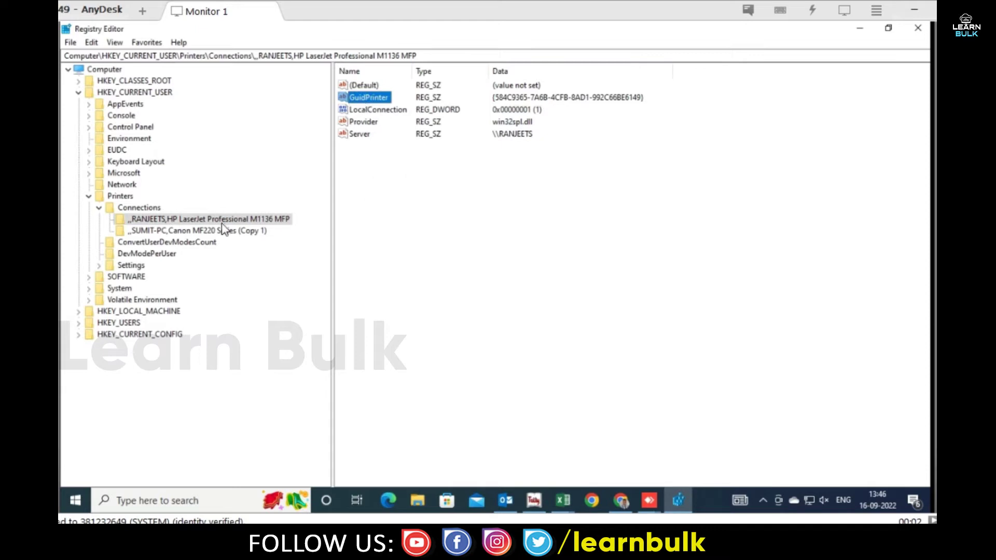
{"action": "left_click", "coordinate": [199, 231]}
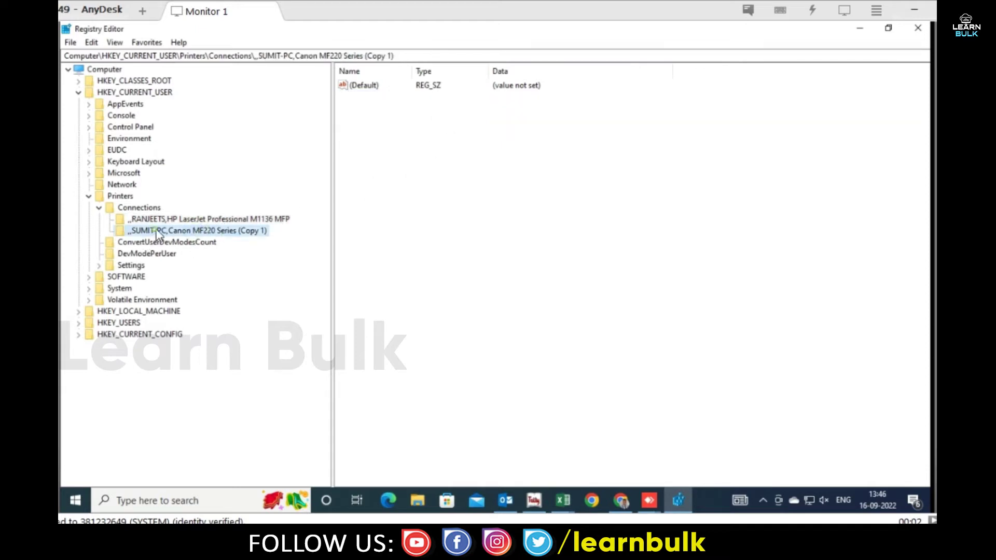
{"action": "right_click", "coordinate": [358, 108]}
{"action": "mouse_move", "coordinate": [414, 123]}
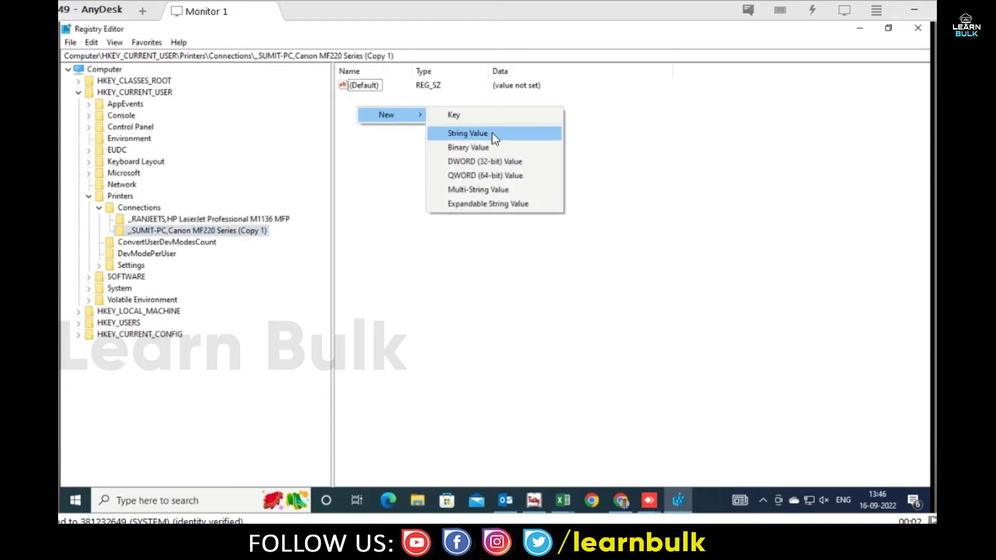
{"action": "left_click", "coordinate": [493, 135]}
{"action": "type", "text": "G"}
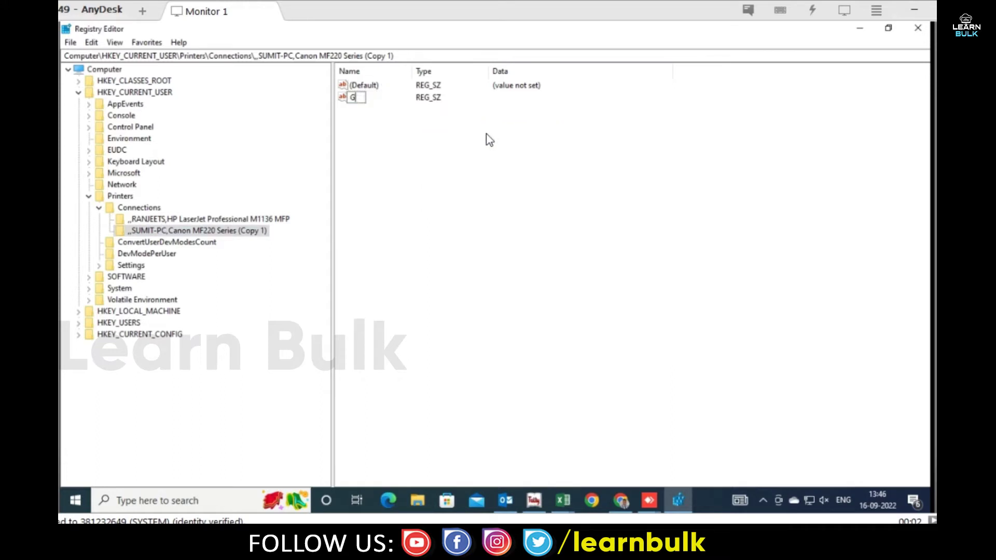
{"action": "type", "text": "uidPrinter"}
{"action": "left_click", "coordinate": [469, 139]}
- Add a string value named LocalConnection to the Canon MF220 Series (Copy 1) key, matching the HP LaserJet key's entry name
{"action": "left_click", "coordinate": [184, 220]}
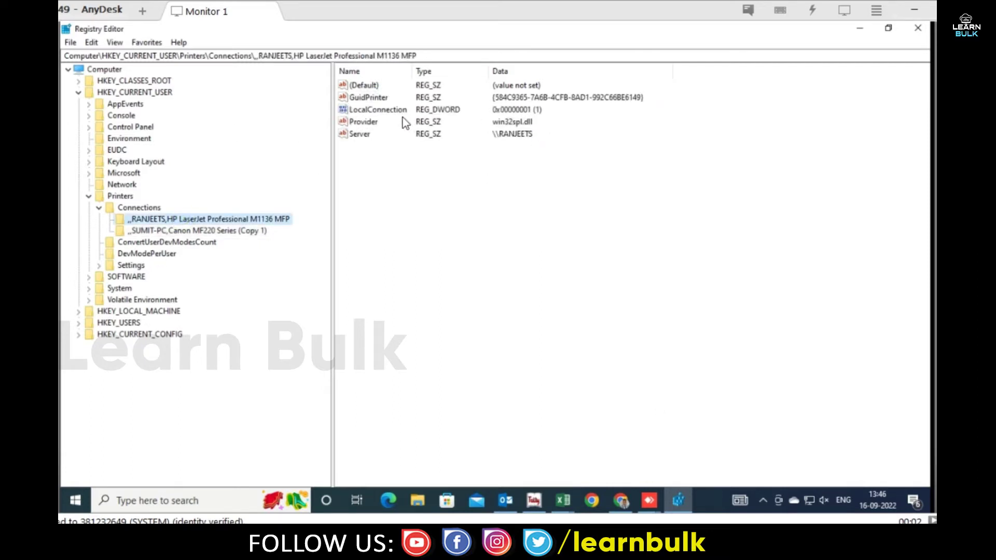
{"action": "left_click", "coordinate": [373, 98]}
{"action": "left_click", "coordinate": [361, 112]}
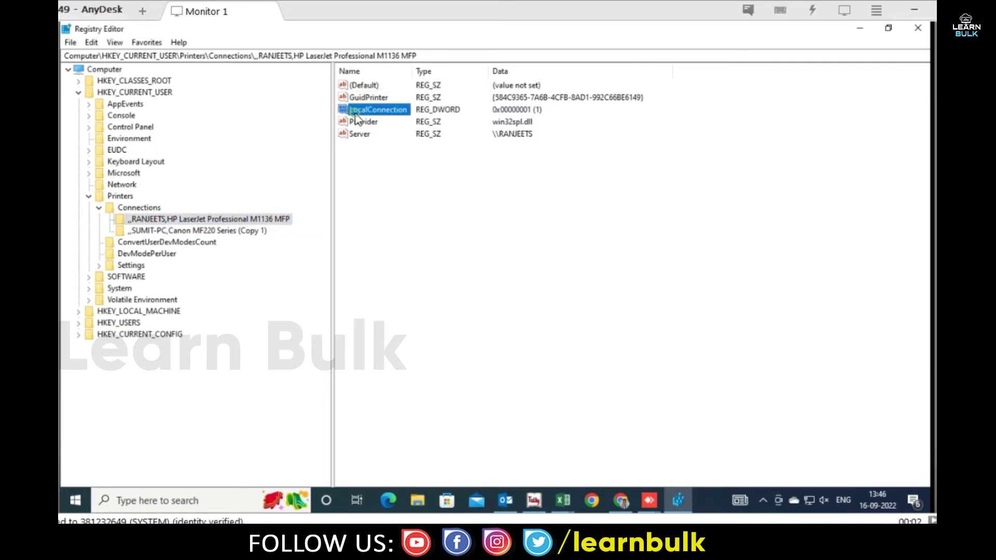
{"action": "left_click", "coordinate": [190, 231]}
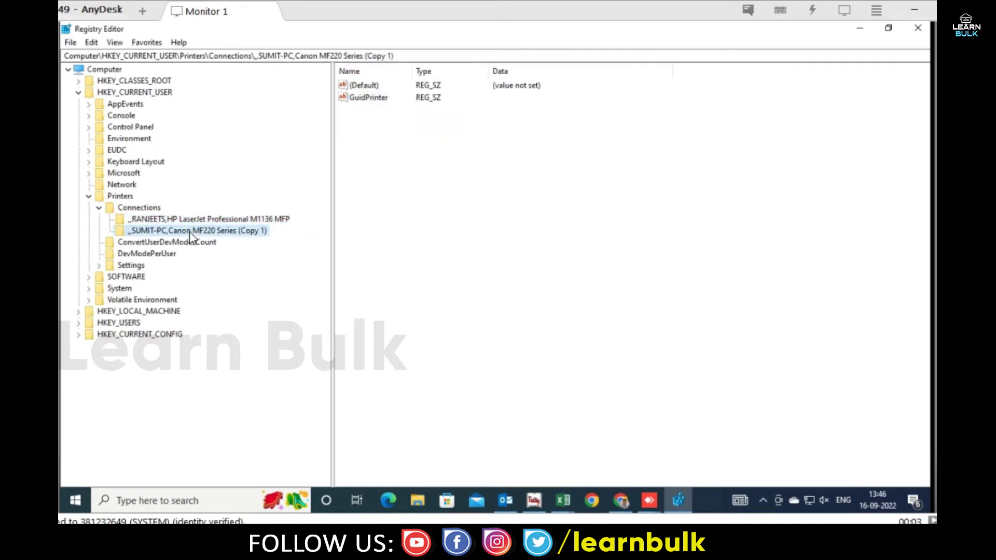
{"action": "right_click", "coordinate": [403, 160]}
{"action": "mouse_move", "coordinate": [463, 170]}
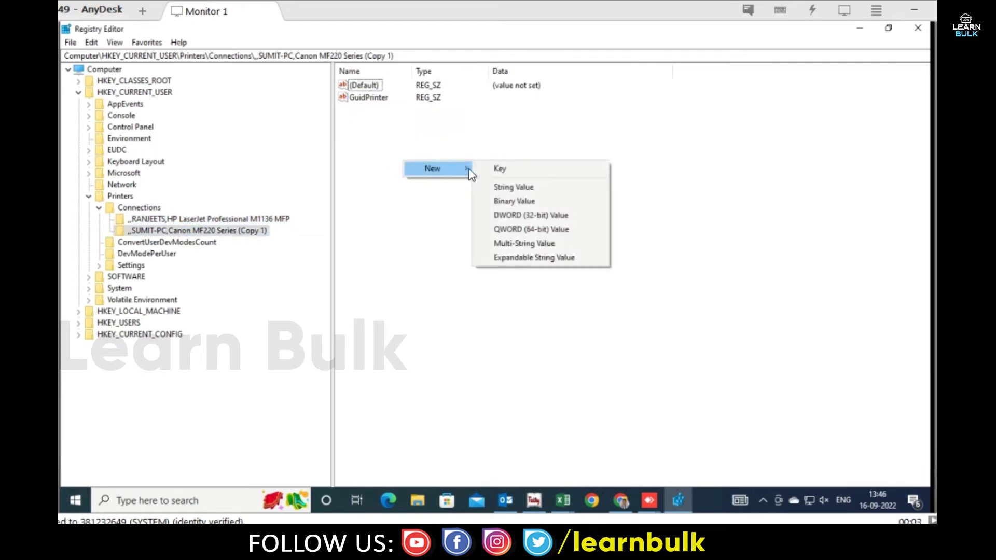
{"action": "left_click", "coordinate": [540, 193]}
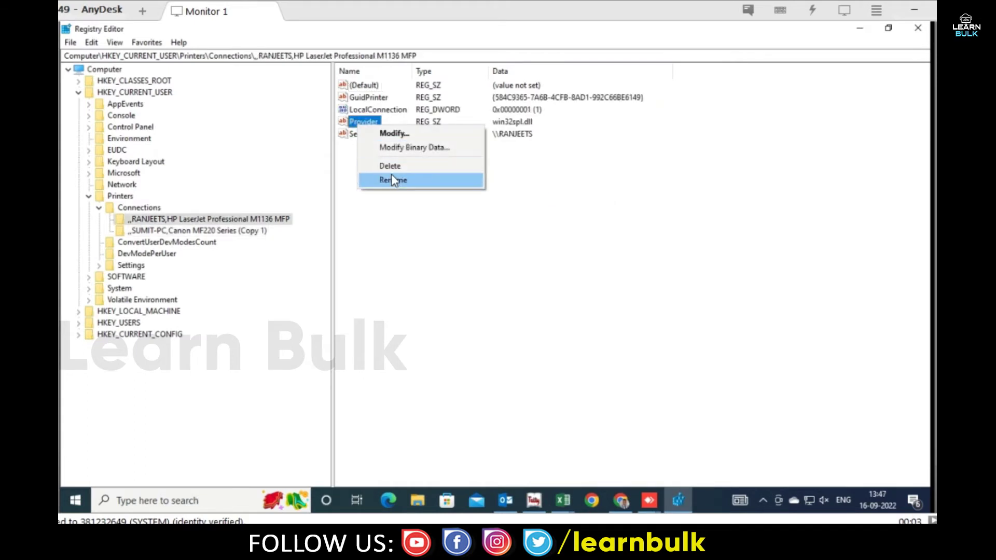
- Copy the name Provider from the HP LaserJet key and use it for a new string value in the Canon MF220 key
{"action": "left_click", "coordinate": [384, 179]}
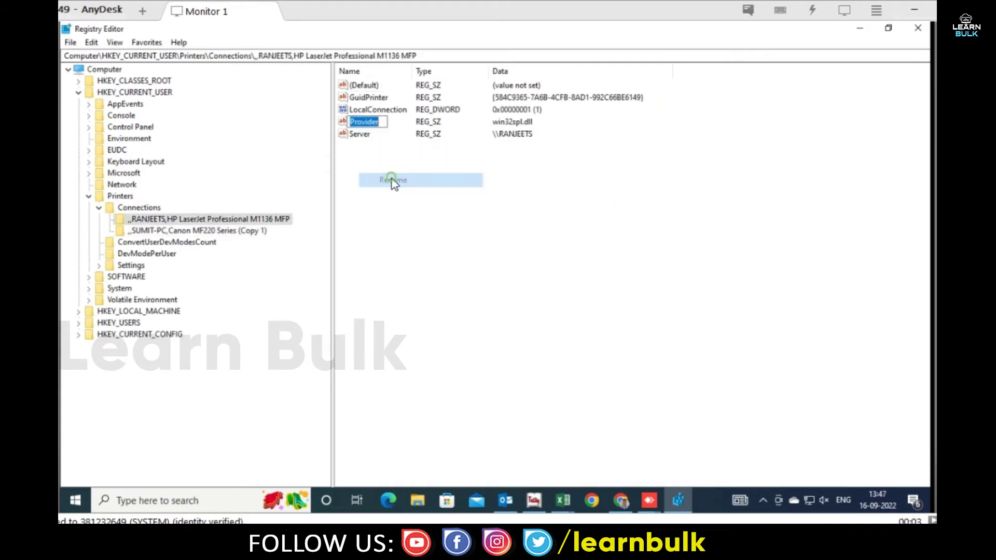
{"action": "right_click", "coordinate": [369, 124]}
{"action": "left_click", "coordinate": [394, 165]}
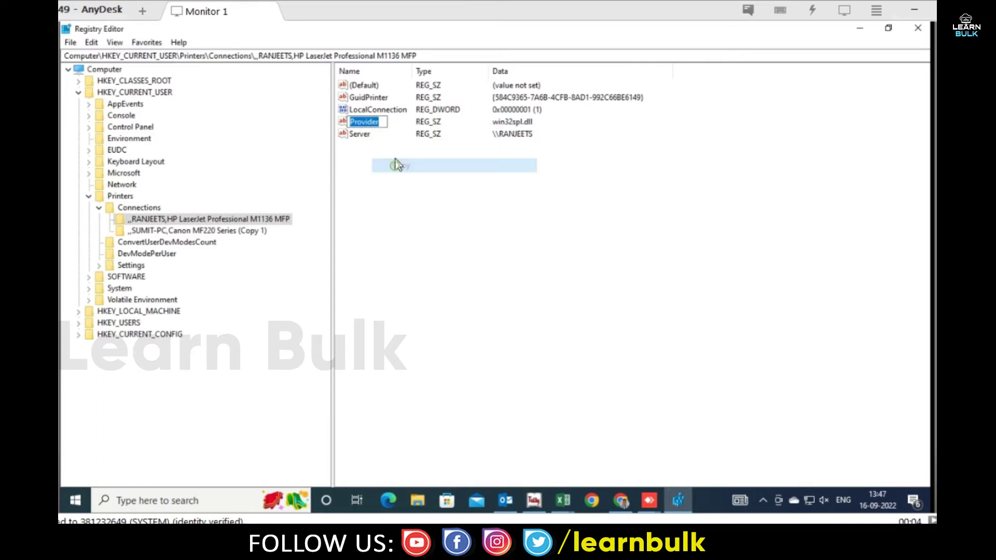
{"action": "left_click", "coordinate": [171, 233]}
{"action": "right_click", "coordinate": [378, 146]}
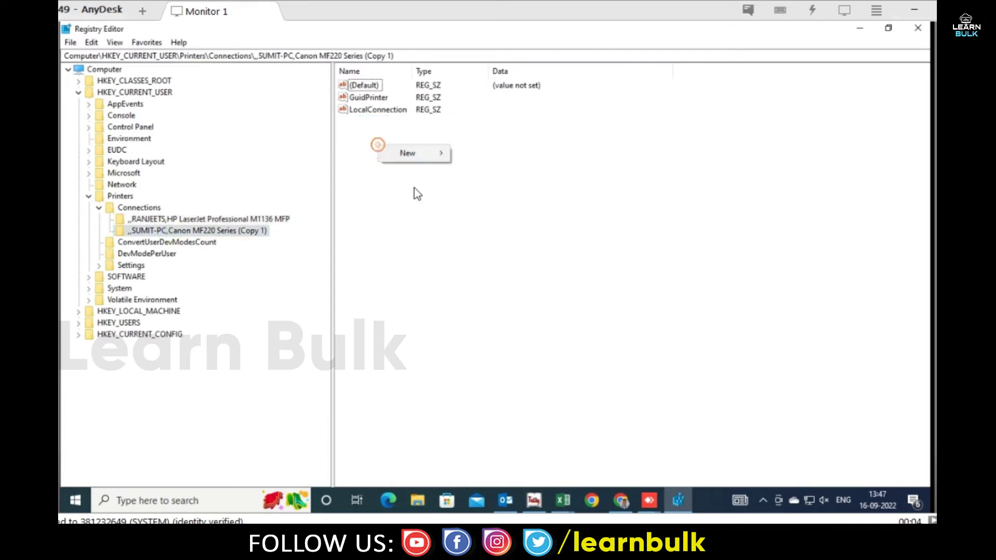
{"action": "mouse_move", "coordinate": [446, 156]}
{"action": "left_click", "coordinate": [506, 172]}
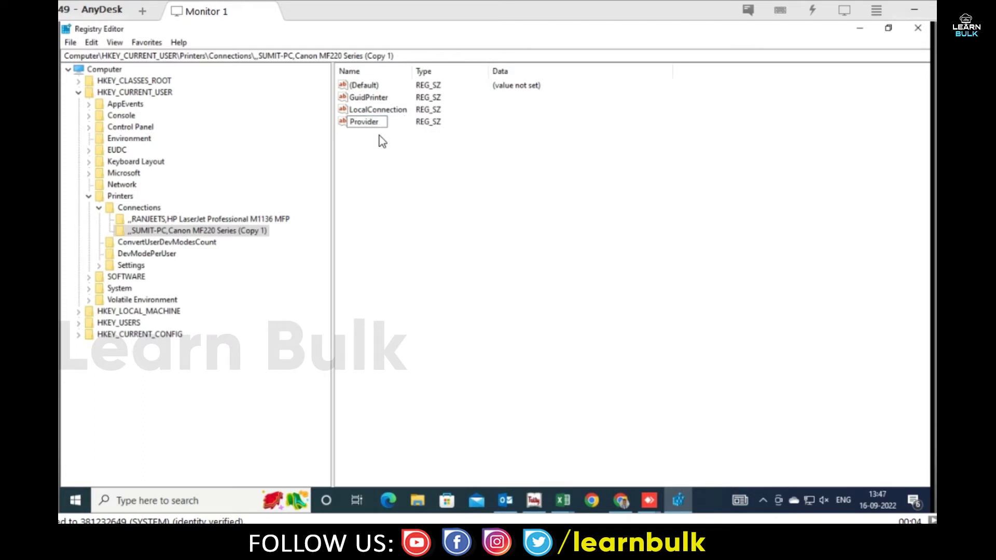
{"action": "key", "text": "Return"}
- Copy the name of the Server value in the HP LaserJet key under Printers\Connections
{"action": "left_click", "coordinate": [182, 220]}
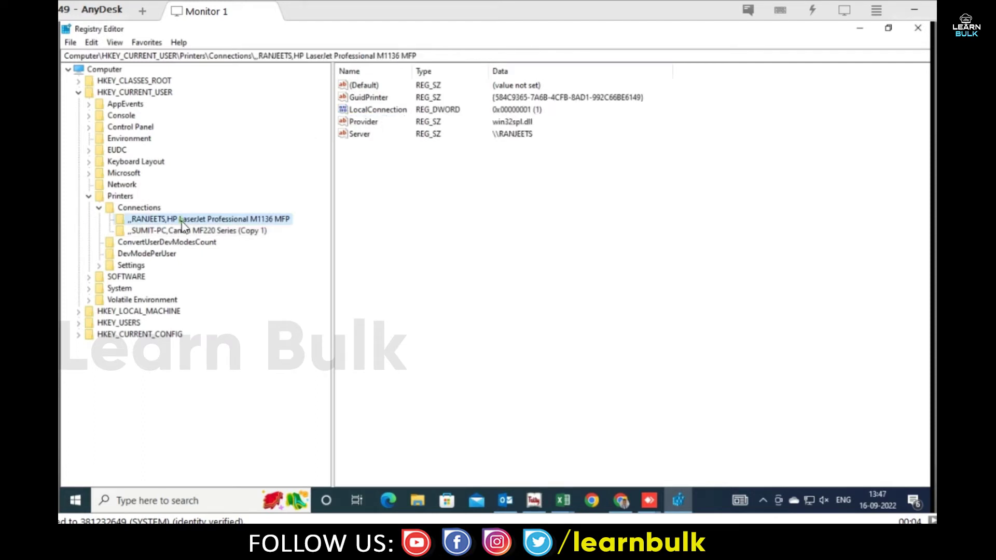
{"action": "left_click", "coordinate": [360, 126]}
{"action": "right_click", "coordinate": [365, 143]}
{"action": "left_click", "coordinate": [413, 196]}
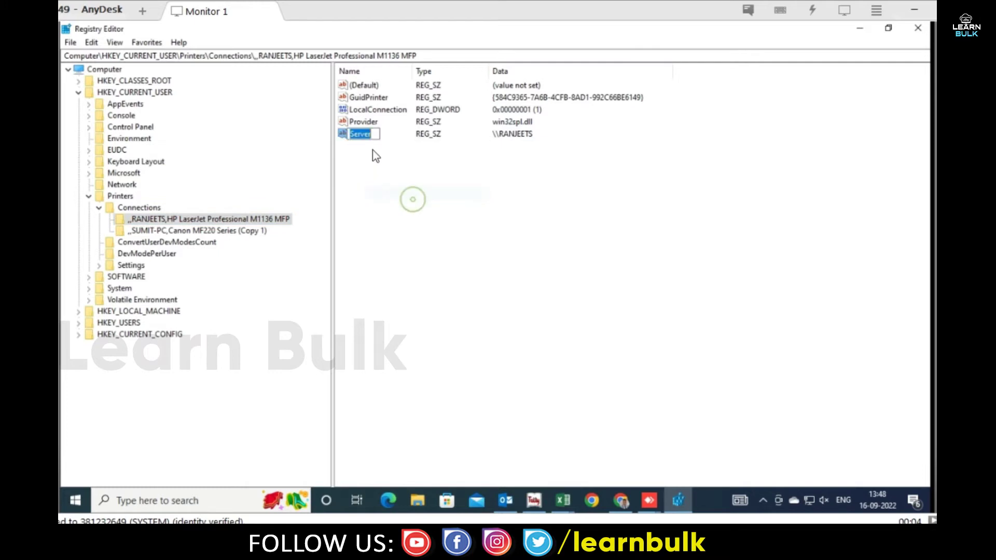
{"action": "right_click", "coordinate": [360, 134]}
{"action": "left_click", "coordinate": [389, 173]}
- Add a string value named Server to the Canon MF220 Series (Copy 1) key
{"action": "left_click", "coordinate": [174, 242]}
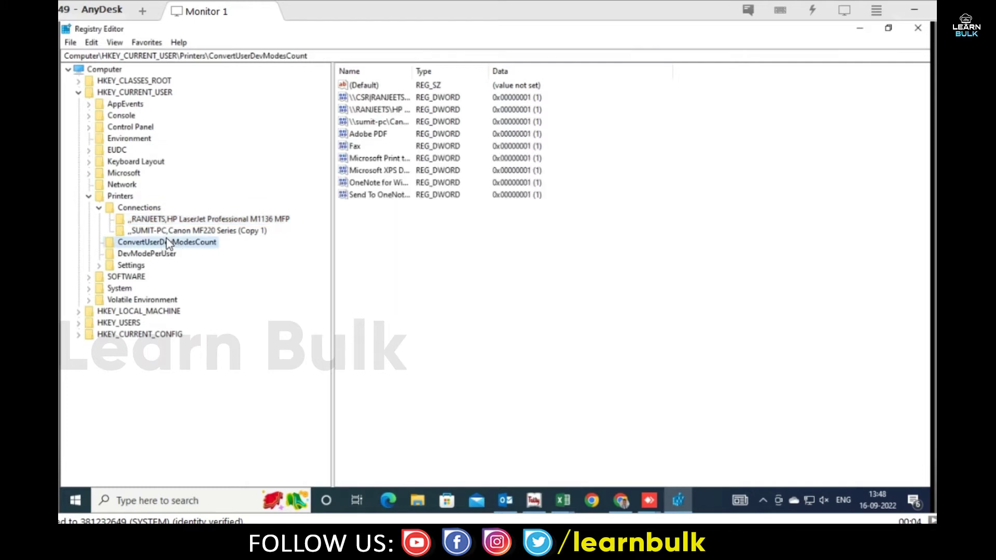
{"action": "left_click", "coordinate": [172, 232]}
{"action": "right_click", "coordinate": [375, 156]}
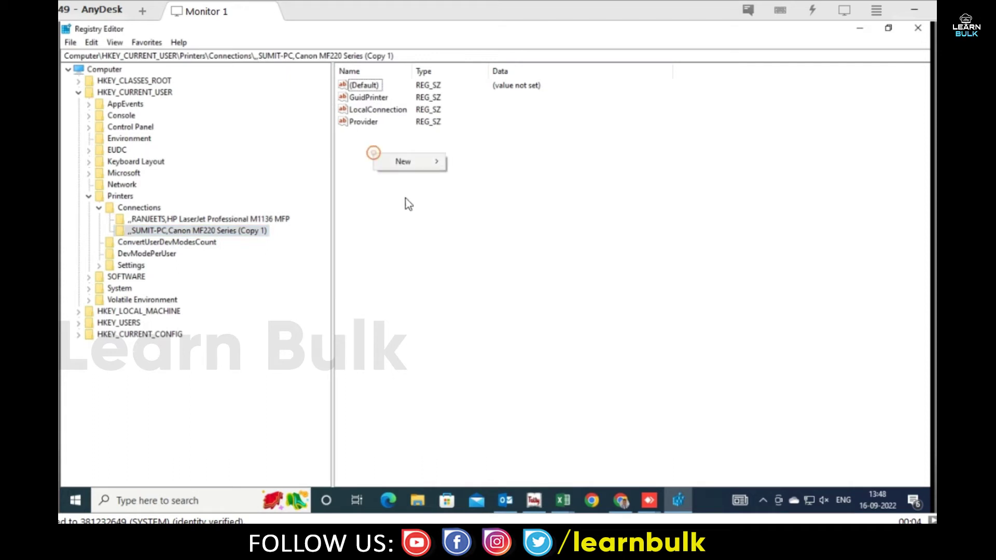
{"action": "mouse_move", "coordinate": [433, 164]}
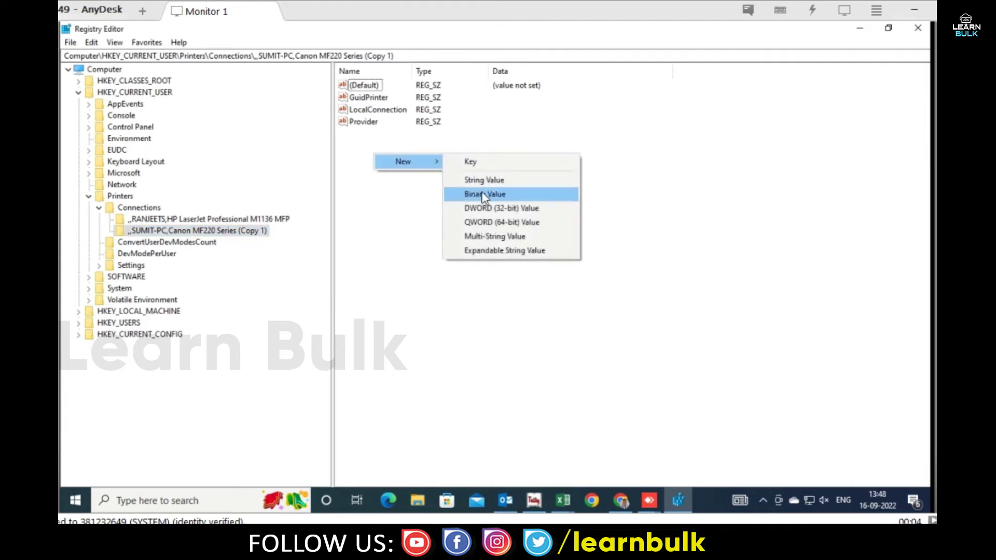
{"action": "left_click", "coordinate": [483, 186]}
{"action": "key", "text": "ctrl+v"}
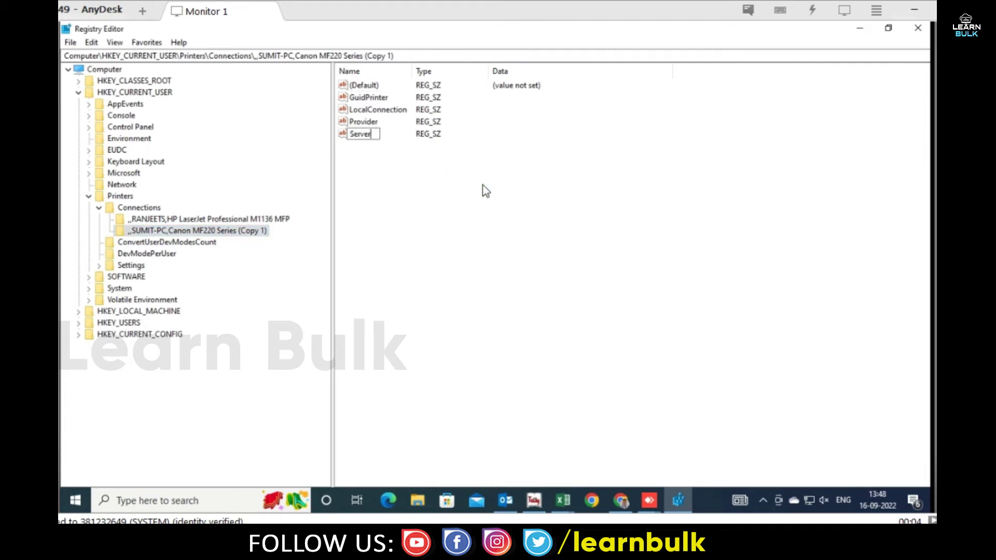
{"action": "key", "text": "Return"}
- Switch to the local computer's Registry Editor and copy the GuidPrinter data from its Canon MF220 Series (Copy 1) key
{"action": "double_click", "coordinate": [363, 99]}
{"action": "left_click", "coordinate": [255, 166]}
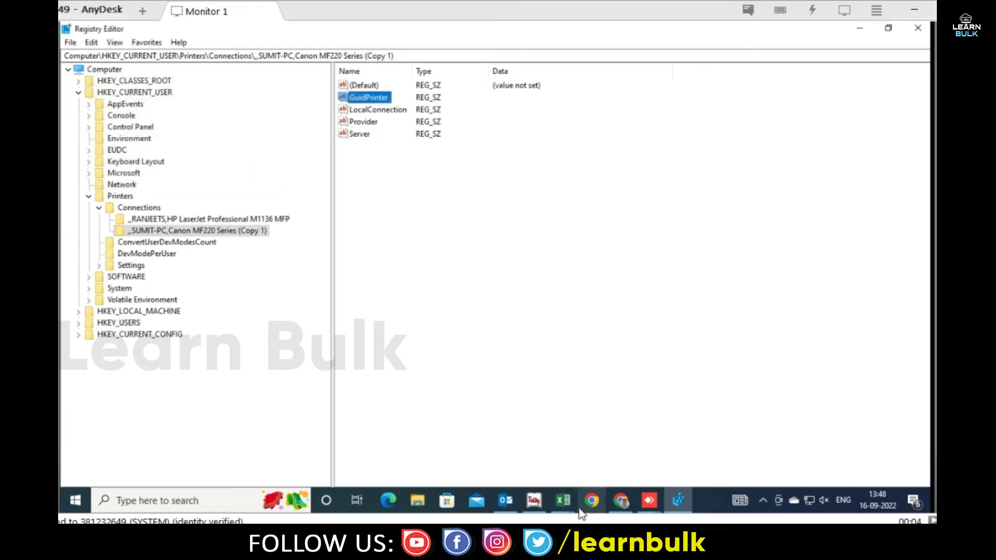
{"action": "mouse_move", "coordinate": [471, 539]}
{"action": "left_click", "coordinate": [519, 431]}
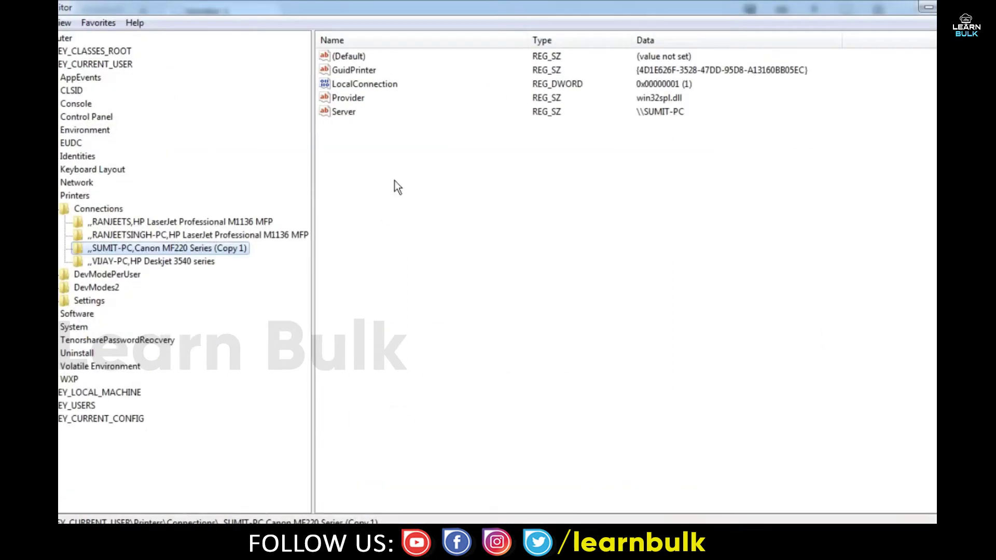
{"action": "left_click", "coordinate": [344, 71]}
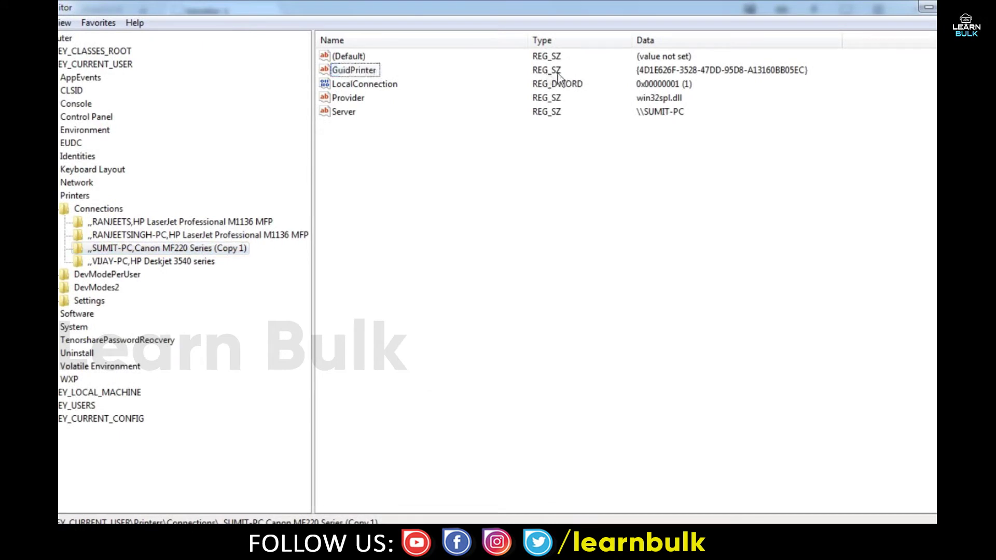
{"action": "double_click", "coordinate": [365, 72]}
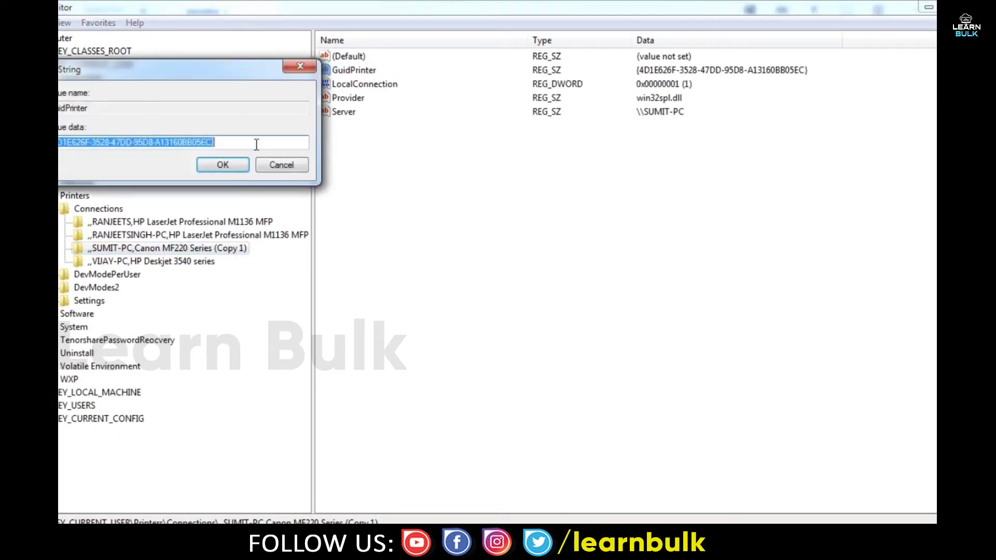
{"action": "right_click", "coordinate": [185, 143]}
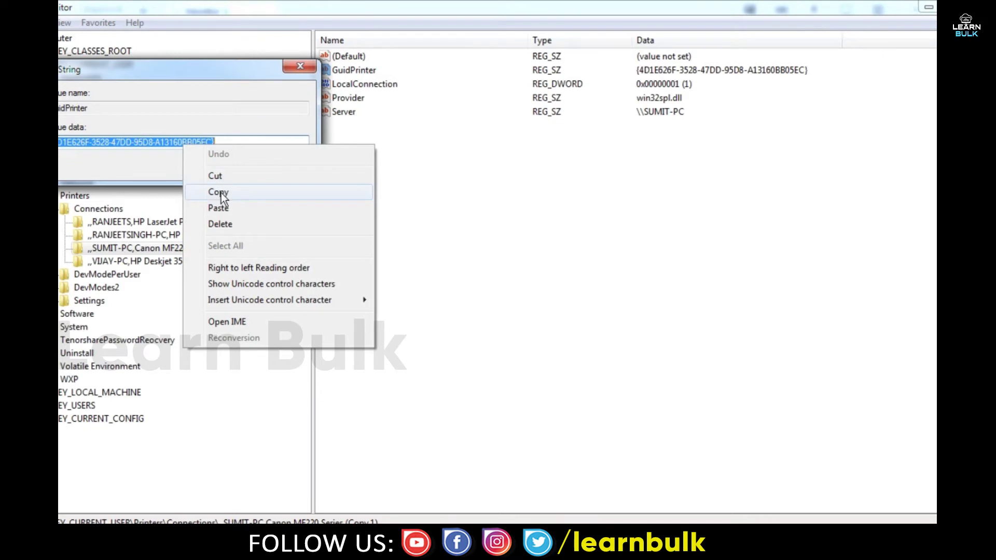
{"action": "left_click", "coordinate": [221, 193]}
{"action": "left_click", "coordinate": [223, 166]}
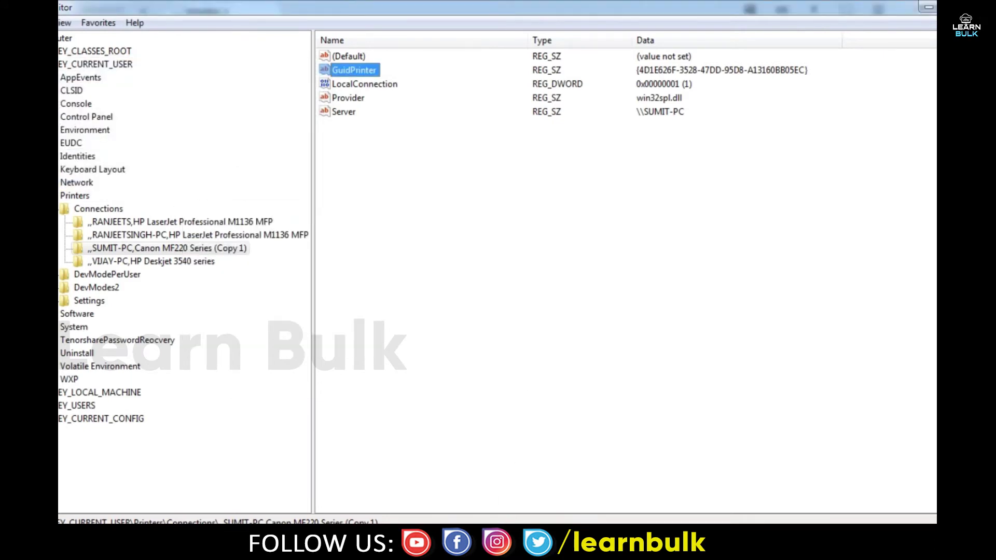
- Return to the remote AnyDesk session and set the Canon key's GuidPrinter to {4D1E626F-3528-47DD-95D8-A13160BB05EC}
{"action": "mouse_move", "coordinate": [503, 510]}
{"action": "left_click", "coordinate": [633, 455]}
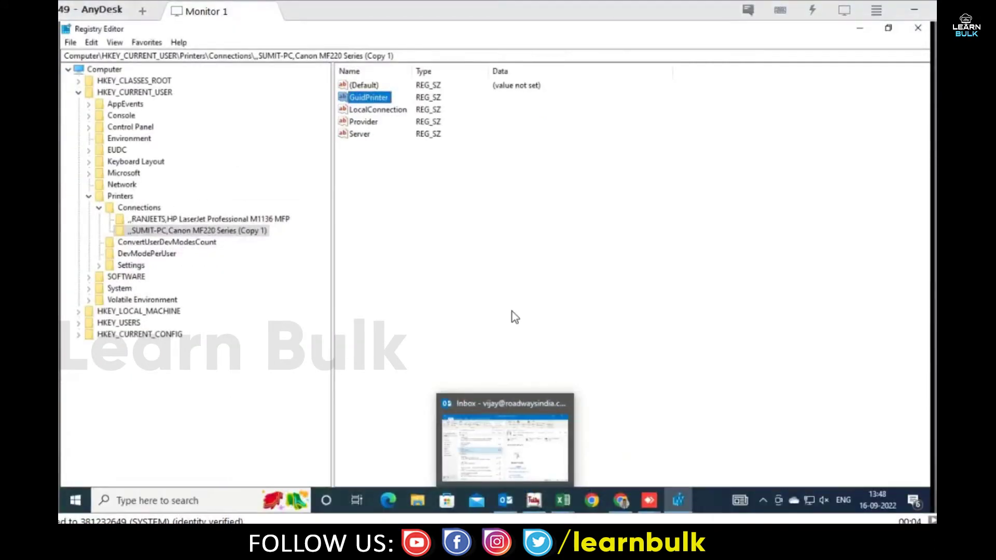
{"action": "double_click", "coordinate": [370, 98]}
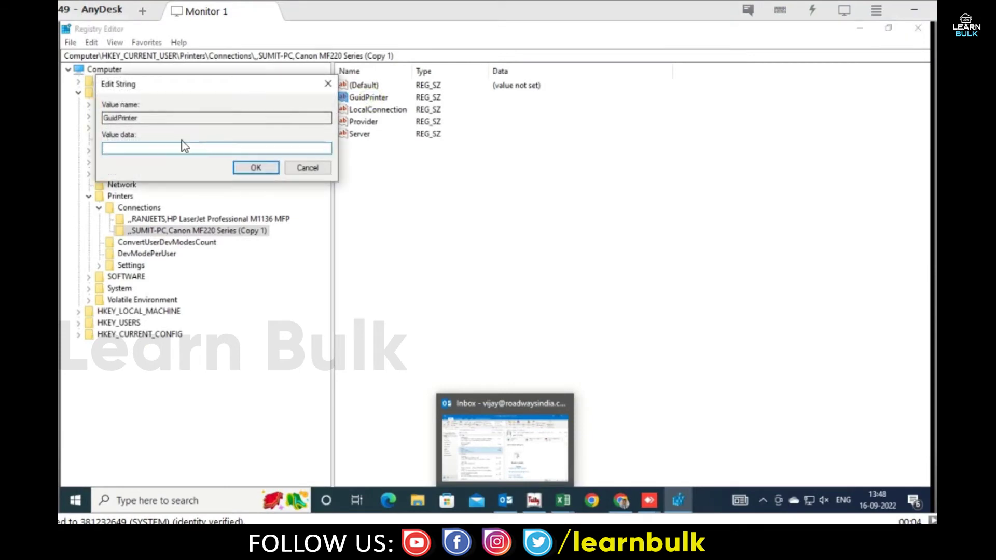
{"action": "key", "text": "ctrl+v"}
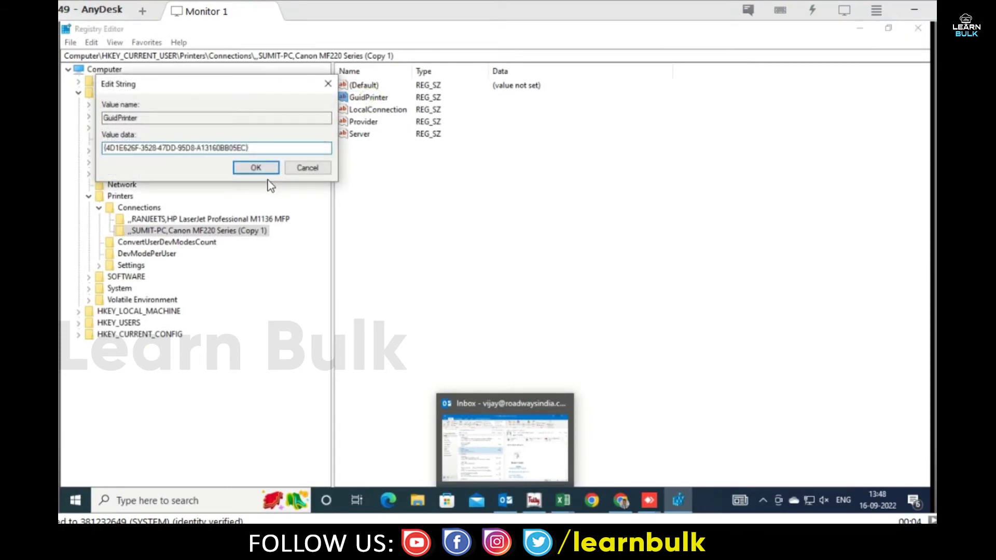
{"action": "left_click", "coordinate": [256, 167]}
- Check LocalConnection in the local computer's Canon key and set the remote Canon key's LocalConnection data to 1
{"action": "left_click", "coordinate": [387, 109]}
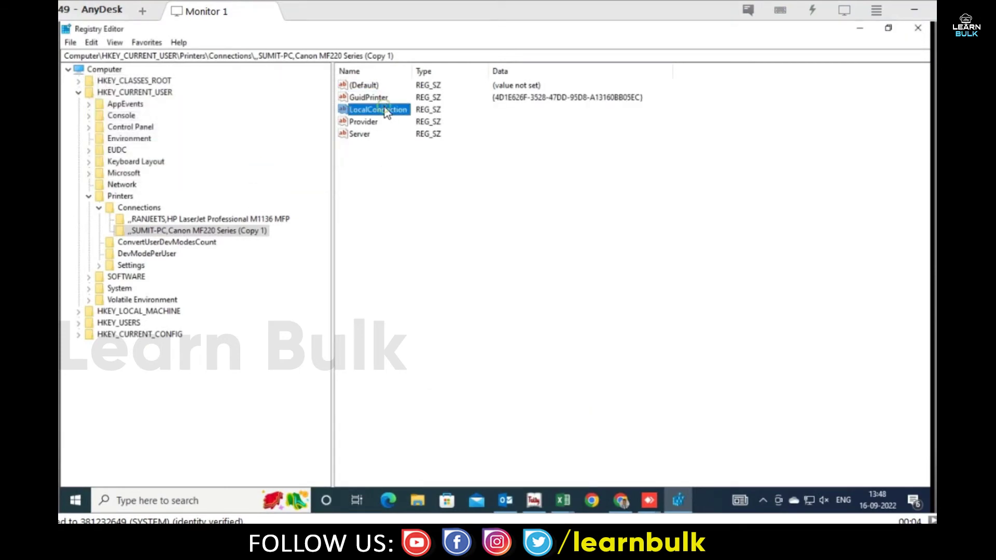
{"action": "mouse_move", "coordinate": [477, 500]}
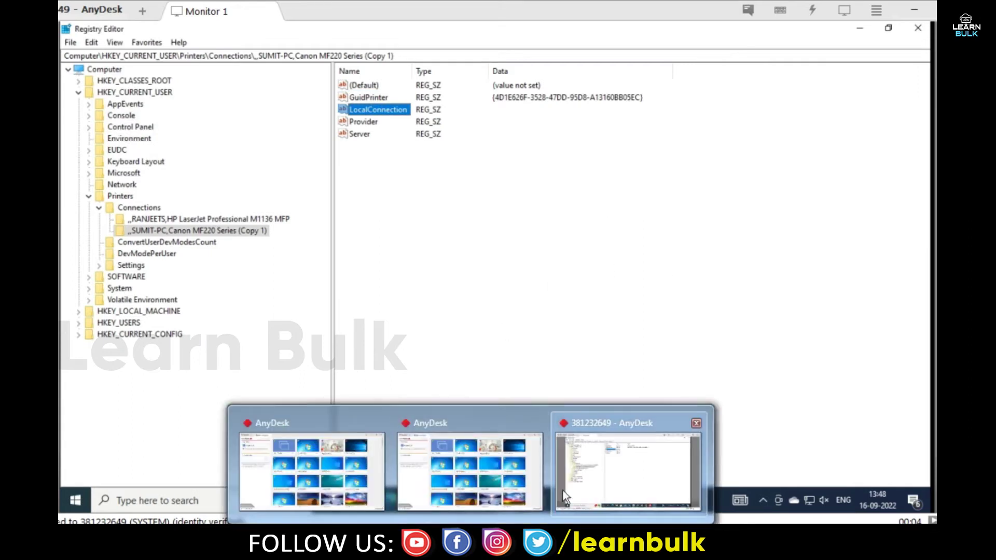
{"action": "left_click", "coordinate": [628, 470]}
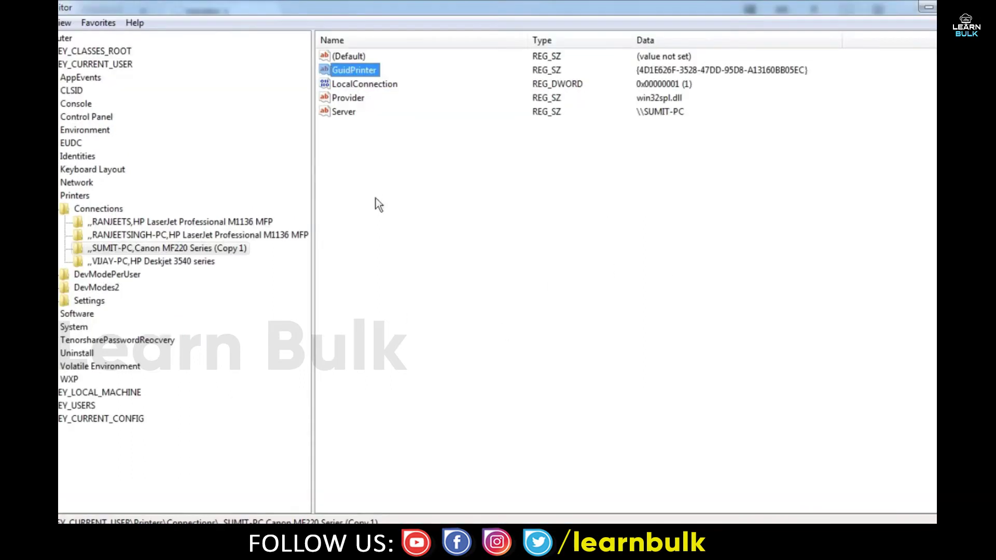
{"action": "double_click", "coordinate": [357, 82]}
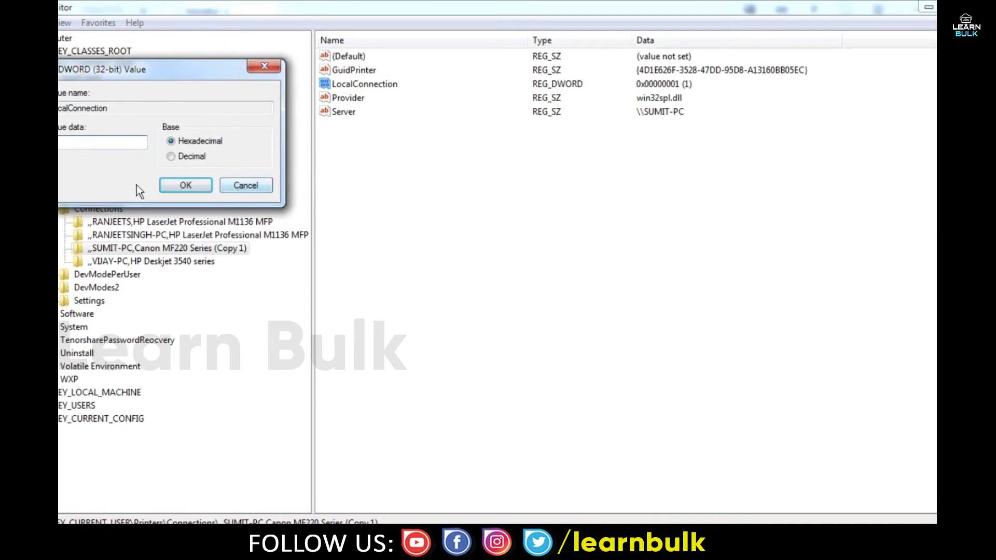
{"action": "left_click", "coordinate": [184, 187]}
{"action": "mouse_move", "coordinate": [471, 540]}
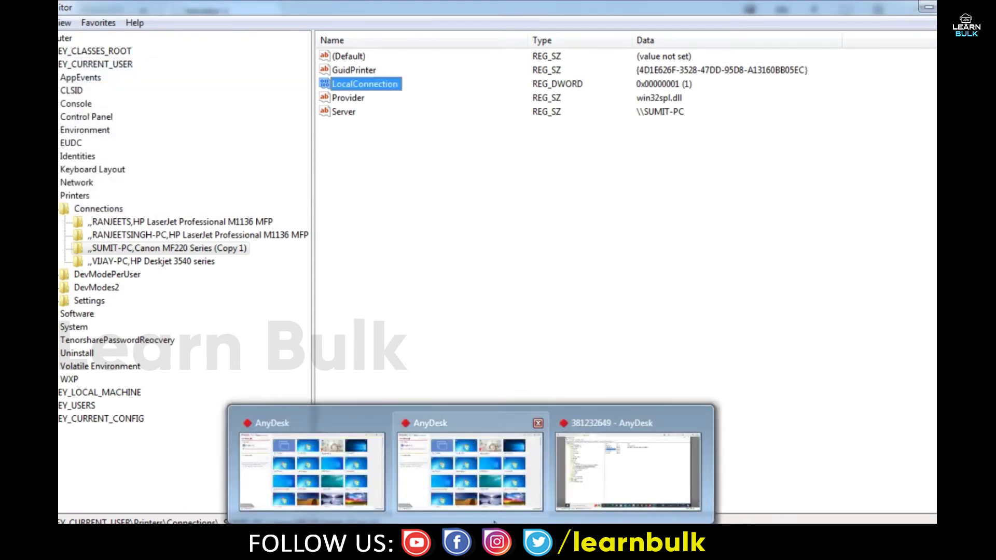
{"action": "left_click", "coordinate": [632, 488]}
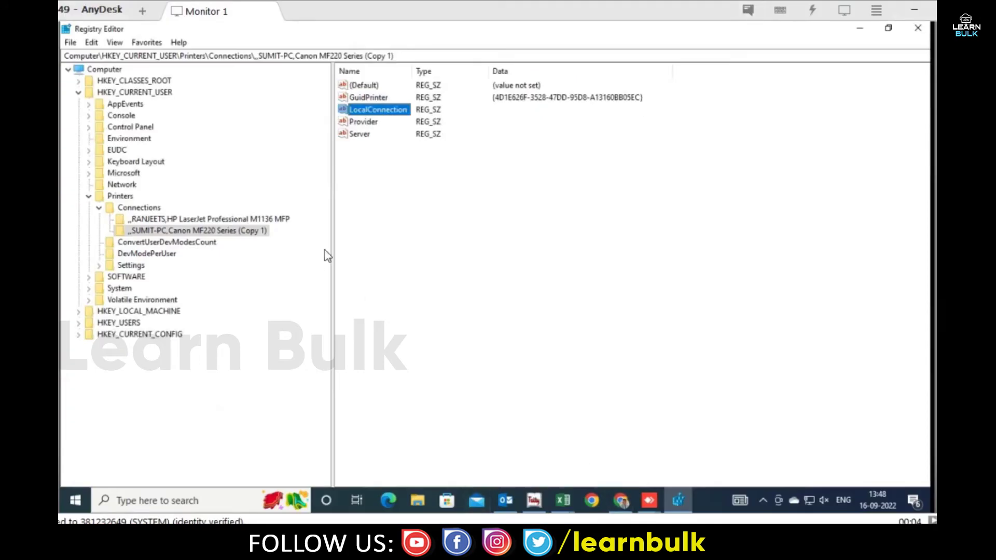
{"action": "double_click", "coordinate": [373, 109]}
{"action": "type", "text": "1"}
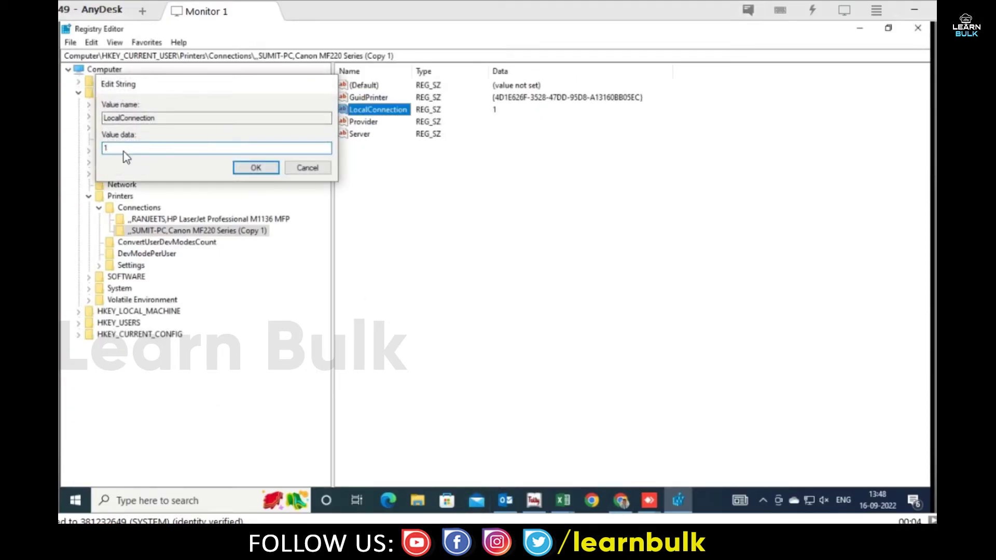
{"action": "key", "text": "Return"}
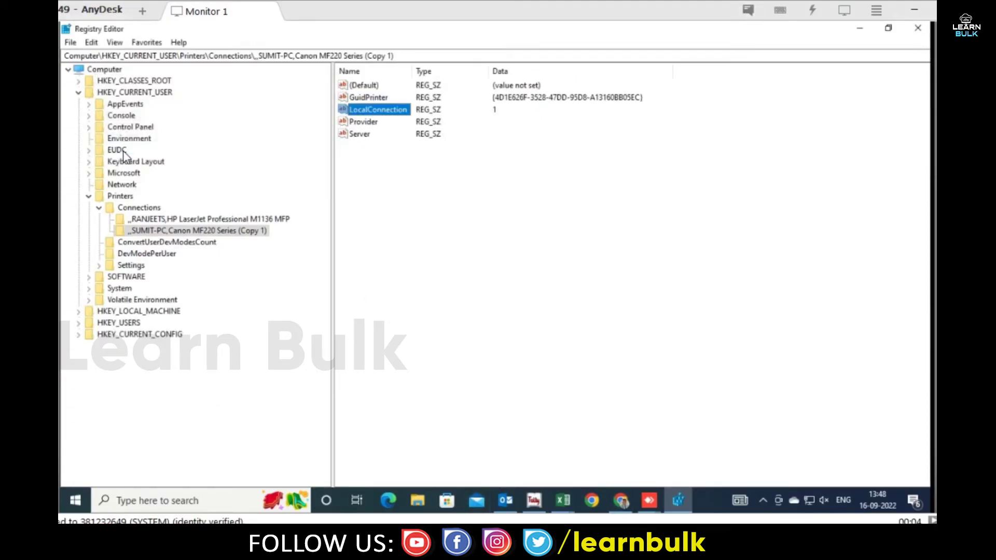
- Copy the Provider data from the Canon MF220 Series (Copy 1) key in the local computer's registry
{"action": "left_click", "coordinate": [369, 124]}
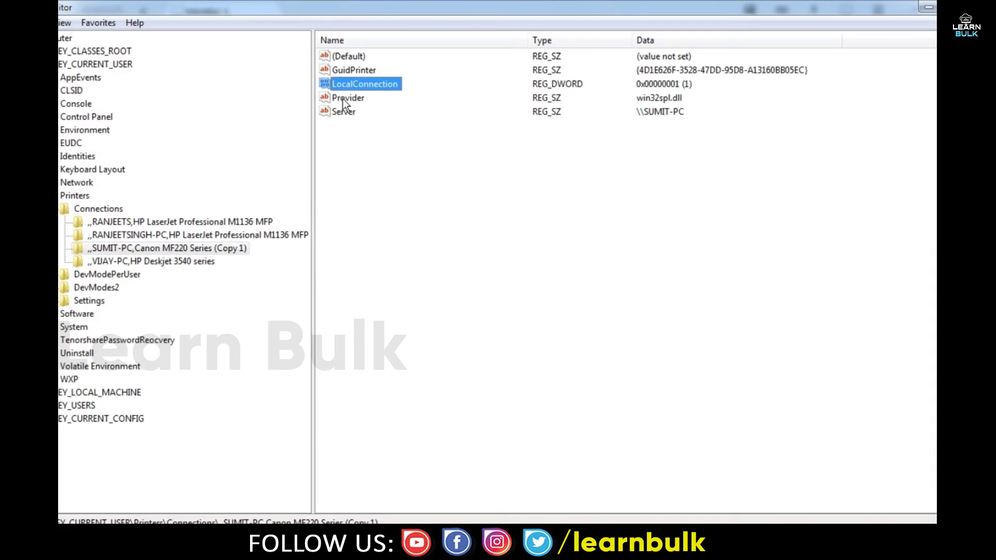
{"action": "double_click", "coordinate": [353, 101]}
{"action": "key", "text": "ctrl+c"}
{"action": "right_click", "coordinate": [64, 145]}
{"action": "left_click", "coordinate": [101, 194]}
{"action": "left_click", "coordinate": [223, 165]}
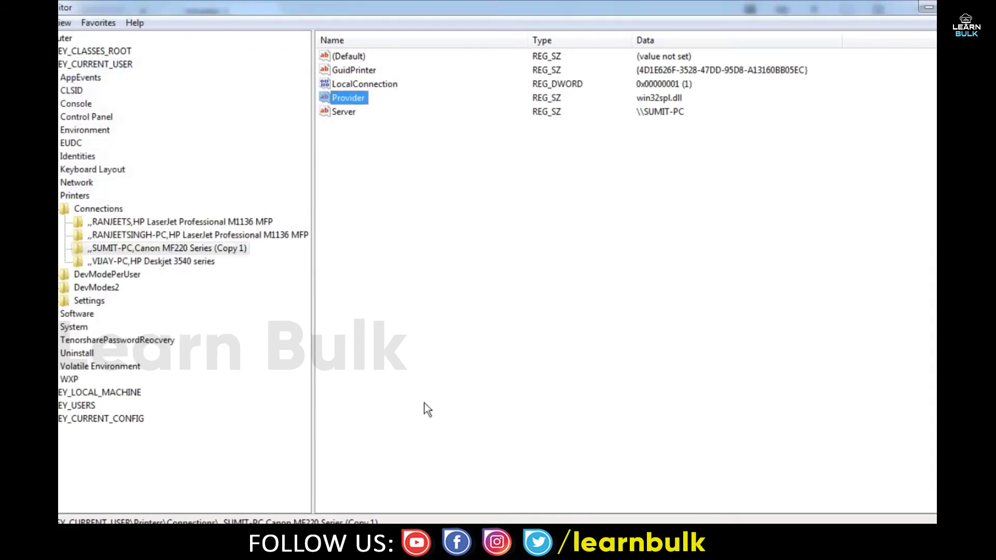
- Set the Provider data in the remote computer's Canon MF220 key to win32spl.dll
{"action": "mouse_move", "coordinate": [467, 521]}
{"action": "left_click", "coordinate": [590, 493]}
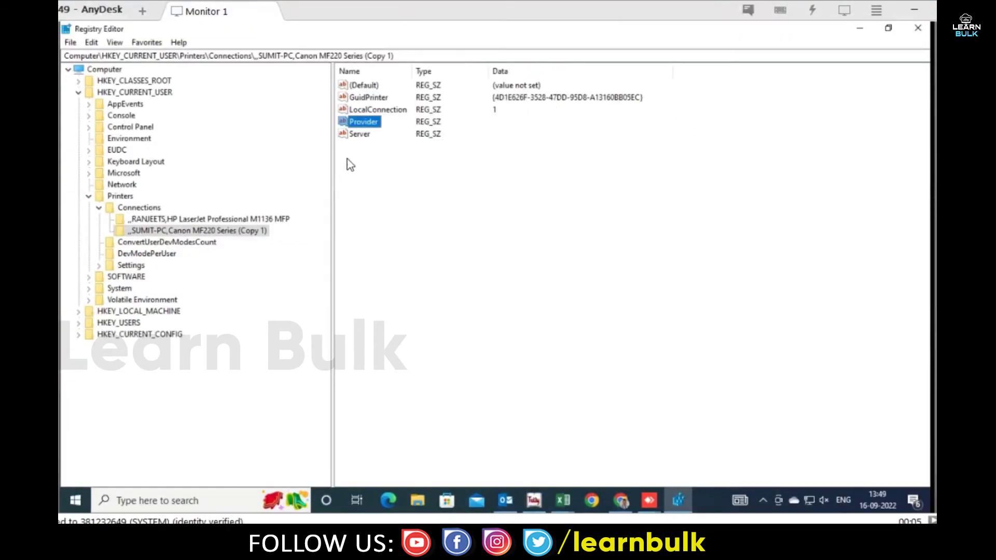
{"action": "double_click", "coordinate": [364, 123]}
{"action": "key", "text": "ctrl+v"}
{"action": "left_click", "coordinate": [262, 170]}
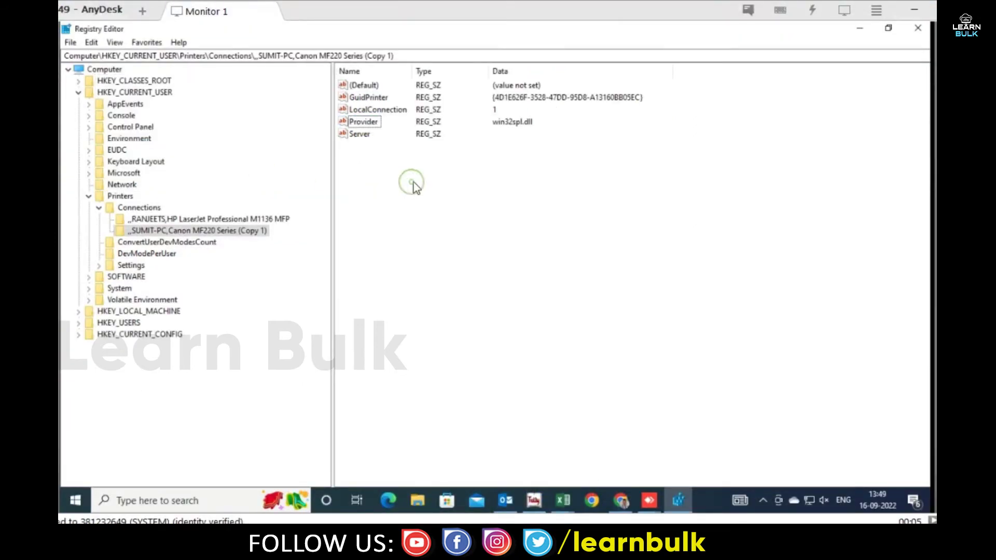
- Copy the Server data from the Canon MF220 Series (Copy 1) key in the local computer's registry
{"action": "left_click", "coordinate": [369, 136]}
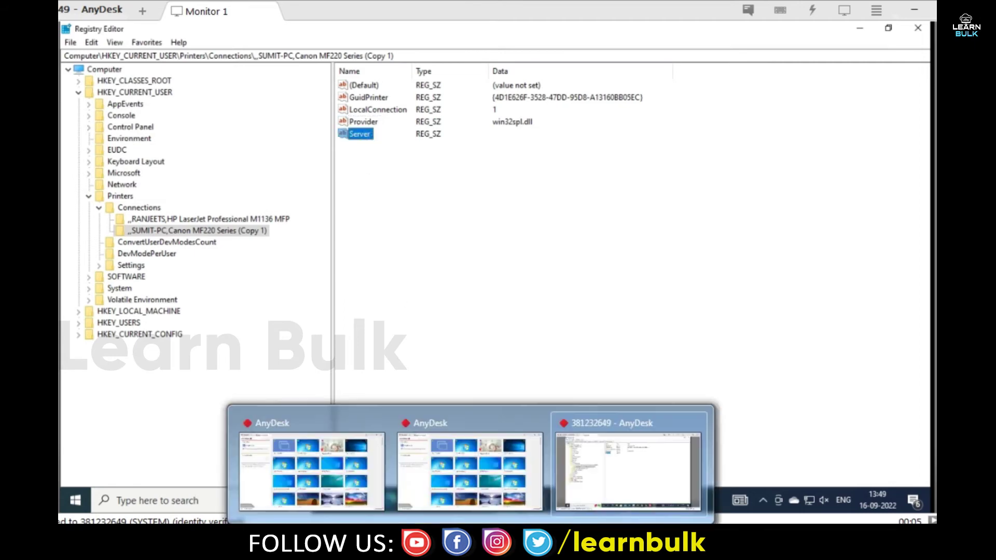
{"action": "left_click", "coordinate": [424, 454]}
{"action": "double_click", "coordinate": [341, 114]}
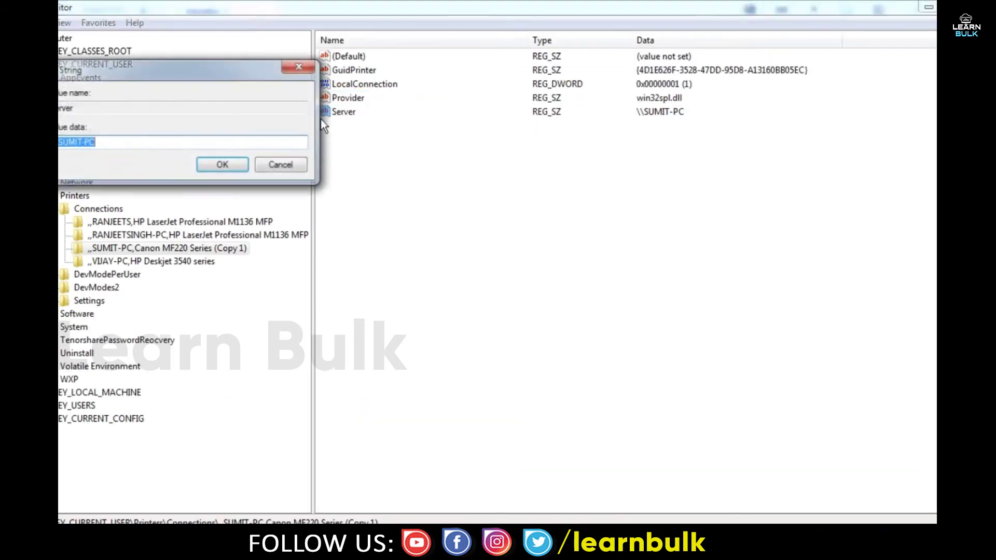
{"action": "right_click", "coordinate": [78, 146]}
{"action": "left_click", "coordinate": [104, 191]}
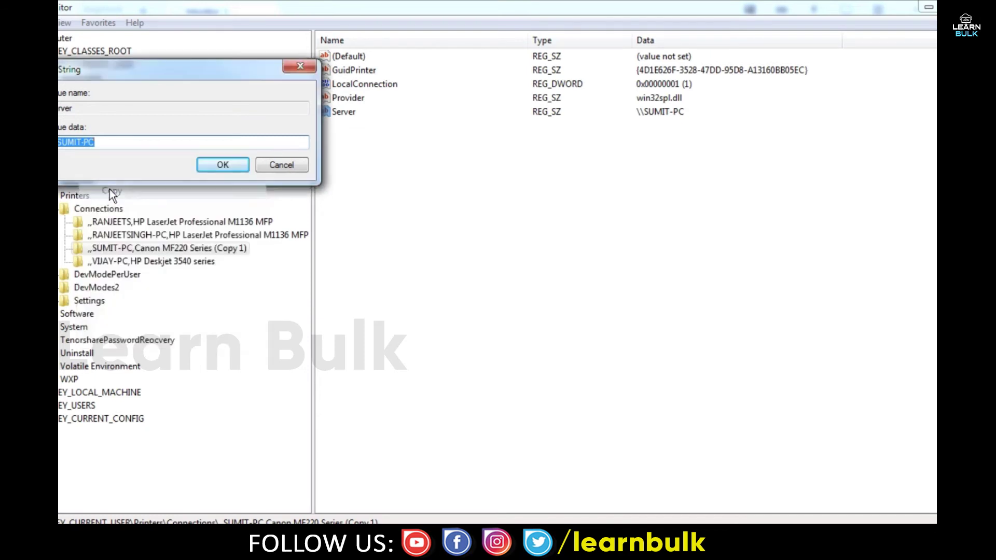
{"action": "right_click", "coordinate": [79, 143]}
{"action": "left_click", "coordinate": [111, 193]}
{"action": "left_click", "coordinate": [211, 166]}
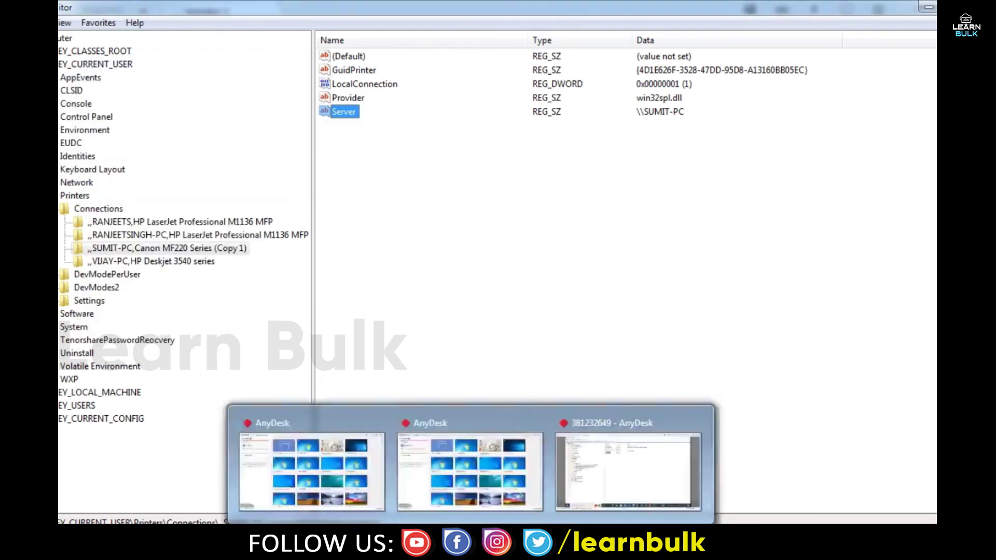
- Set the Server data in the remote computer's Canon MF220 key to \\SUMIT-PC
{"action": "left_click", "coordinate": [624, 495]}
{"action": "double_click", "coordinate": [367, 136]}
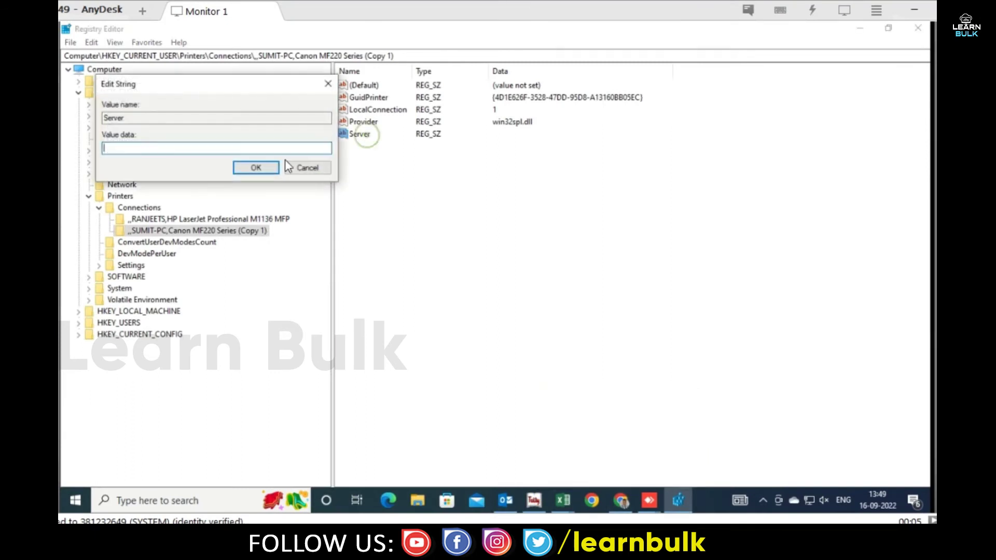
{"action": "key", "text": "ctrl+v"}
{"action": "left_click", "coordinate": [265, 169]}
{"action": "right_click", "coordinate": [427, 179]}
{"action": "left_click", "coordinate": [453, 234]}
- Examine the type and data of the LocalConnection and Provider values in the HP LaserJet Professional M1136 MFP connection key
{"action": "left_click", "coordinate": [188, 219]}
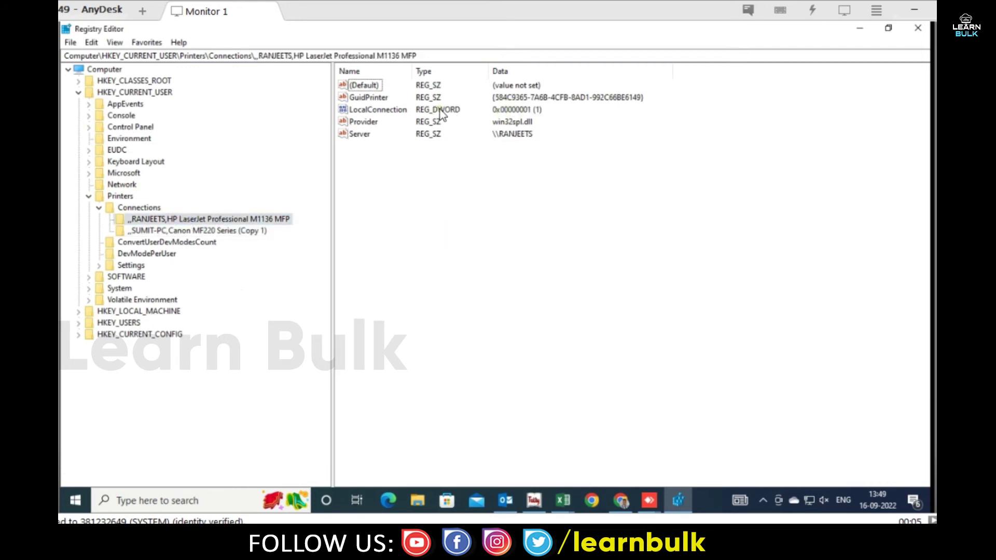
{"action": "double_click", "coordinate": [352, 111]}
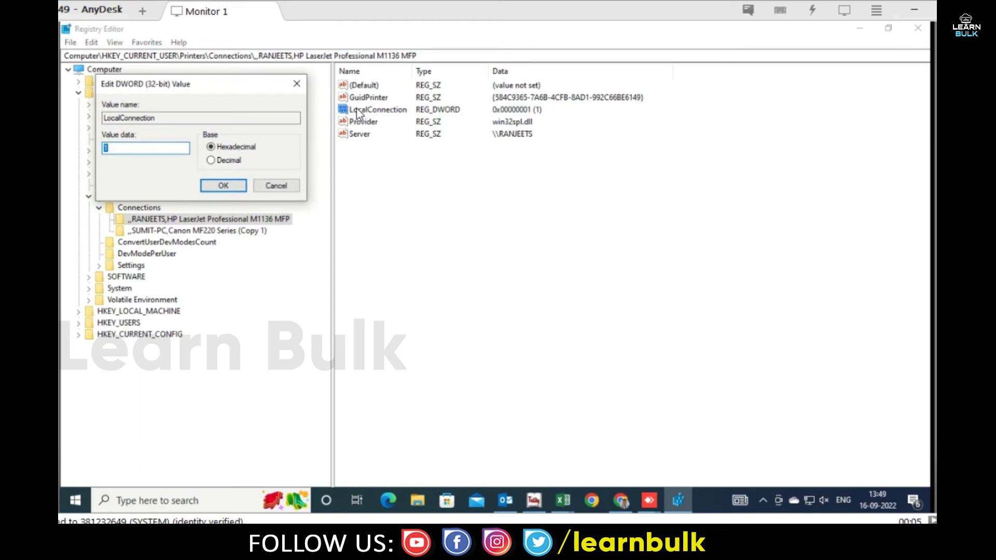
{"action": "left_click", "coordinate": [116, 118]}
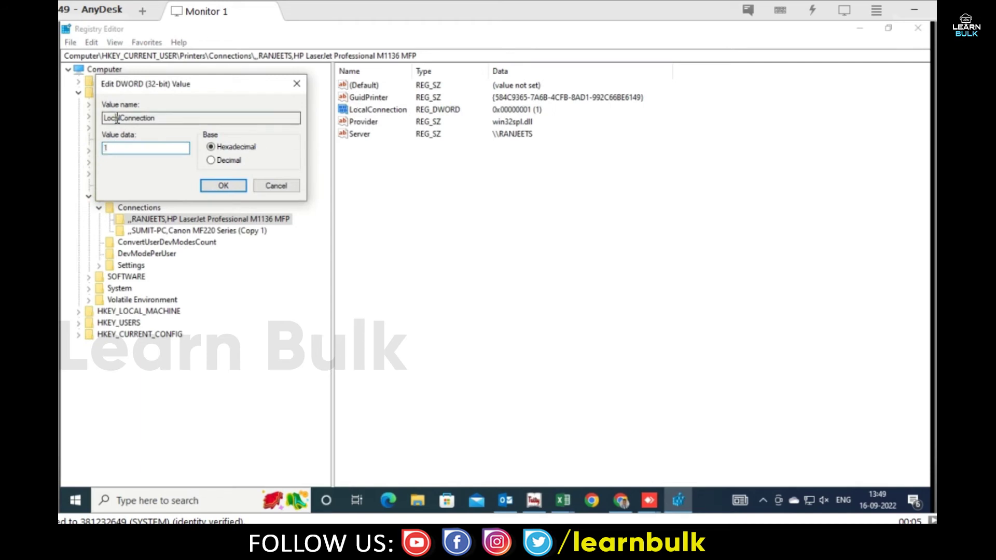
{"action": "left_click", "coordinate": [217, 186]}
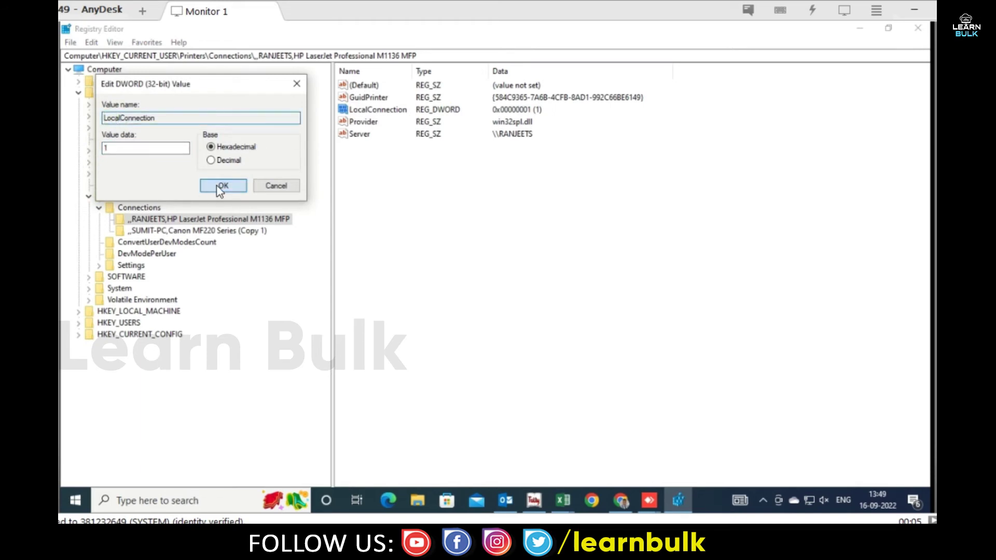
{"action": "double_click", "coordinate": [358, 122]}
{"action": "left_click", "coordinate": [254, 168]}
{"action": "left_click", "coordinate": [350, 136]}
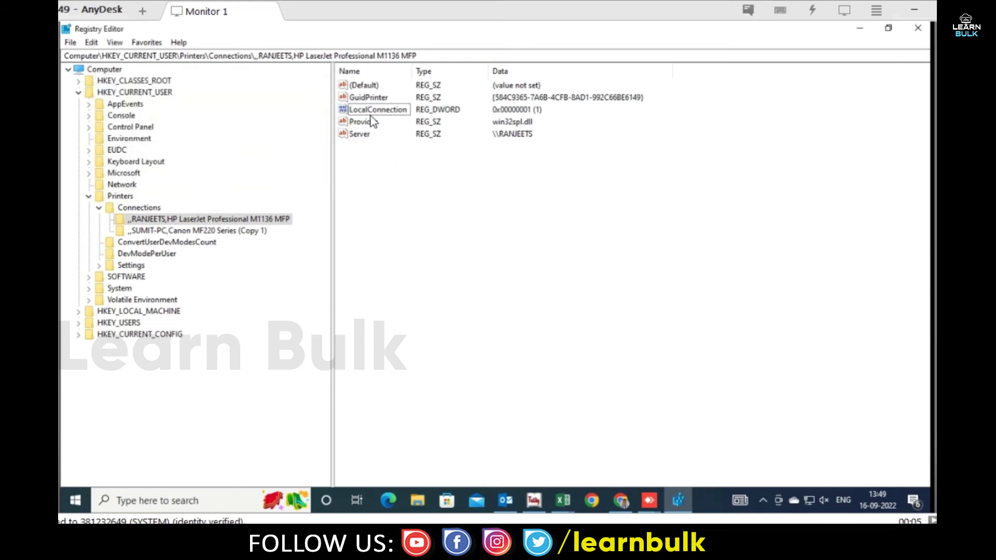
{"action": "left_click", "coordinate": [215, 218]}
{"action": "double_click", "coordinate": [390, 110]}
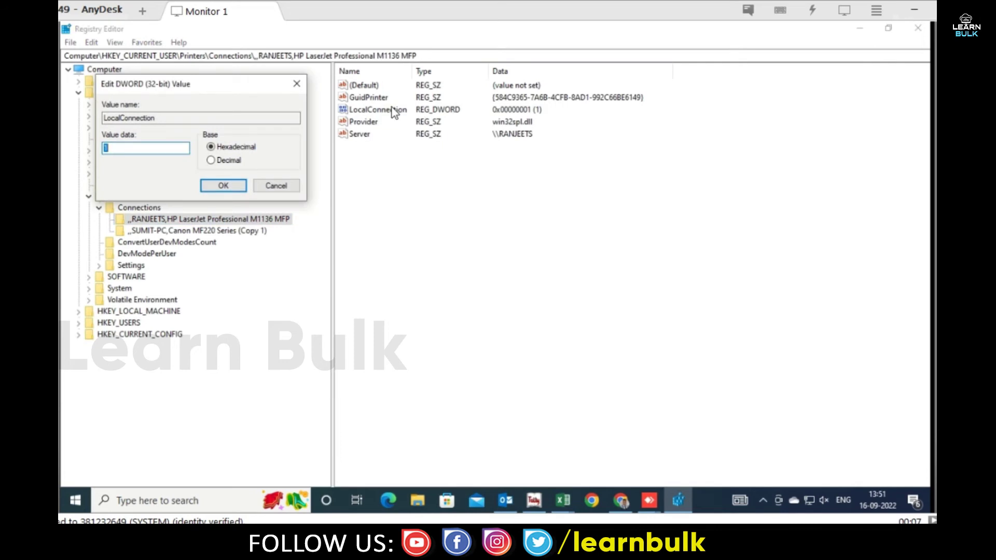
{"action": "left_click", "coordinate": [223, 185]}
- Inspect the LocalConnection value in the Canon MF220 Series (Copy 1) key and compare it with the HP LaserJet key
{"action": "left_click", "coordinate": [191, 232]}
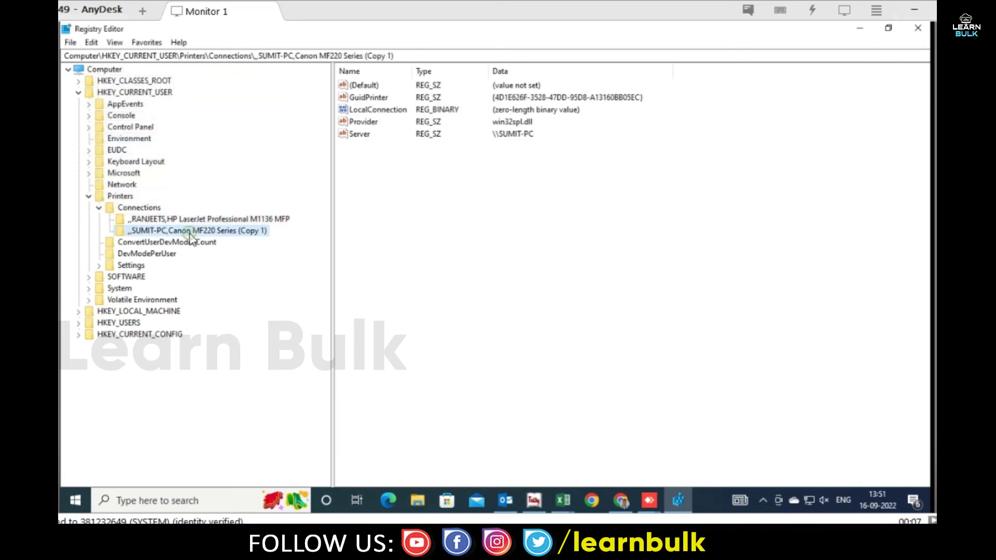
{"action": "left_click", "coordinate": [377, 111]}
{"action": "right_click", "coordinate": [378, 111]}
{"action": "left_click", "coordinate": [415, 136]}
{"action": "left_click", "coordinate": [394, 266]}
{"action": "left_click", "coordinate": [156, 242]}
{"action": "left_click", "coordinate": [167, 231]}
{"action": "left_click", "coordinate": [189, 220]}
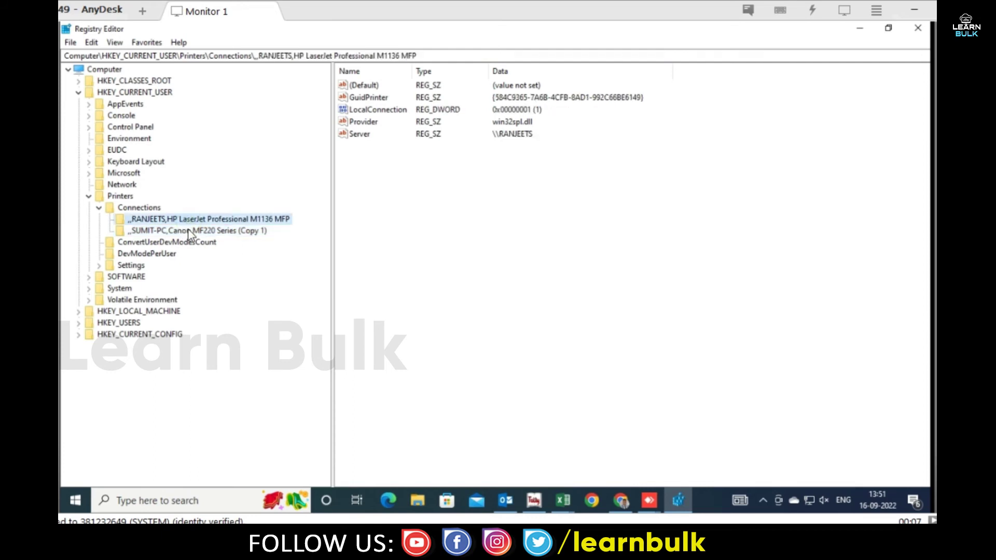
- Create a new DWORD (32-bit) value in the Canon MF220 Series (Copy 1) key
{"action": "left_click", "coordinate": [189, 232]}
{"action": "right_click", "coordinate": [419, 190]}
{"action": "mouse_move", "coordinate": [473, 201]}
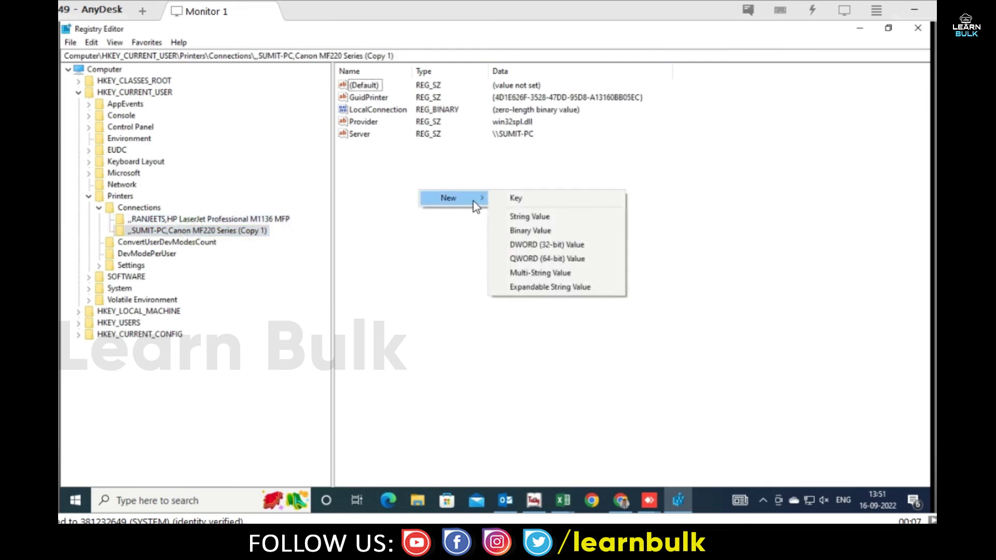
{"action": "left_click", "coordinate": [571, 245]}
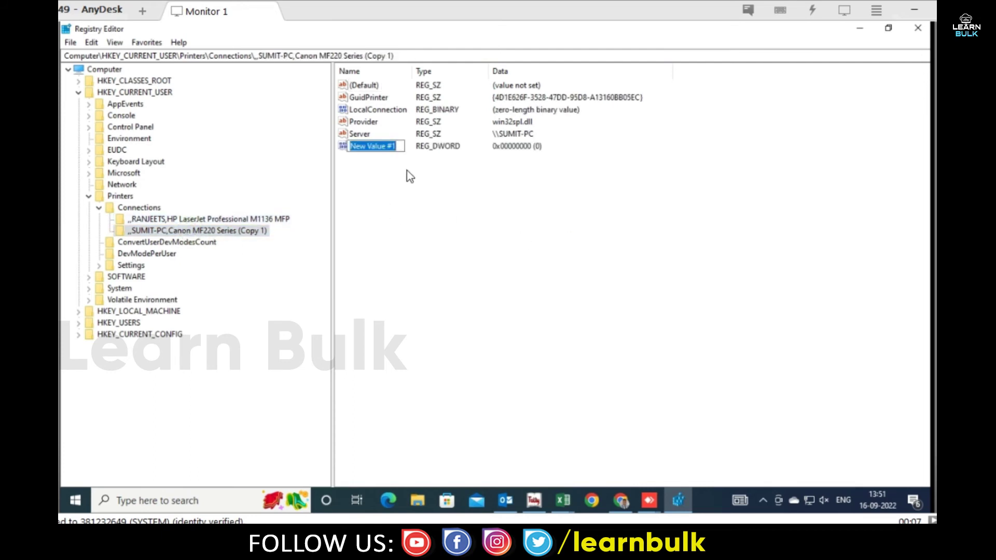
- Delete the binary LocalConnection value from the Canon MF220 Series (Copy 1) key
{"action": "left_click", "coordinate": [385, 111]}
{"action": "right_click", "coordinate": [386, 111]}
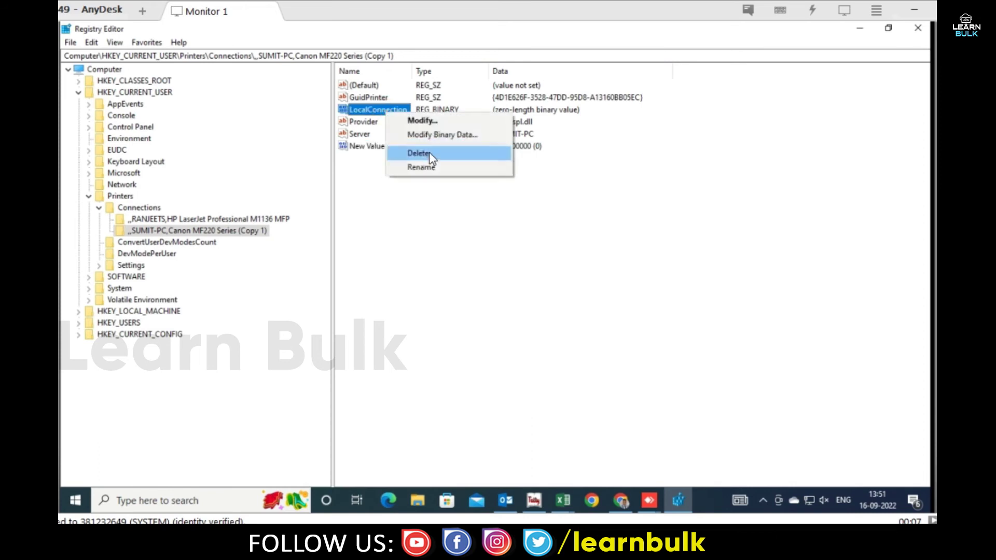
{"action": "left_click", "coordinate": [418, 153]}
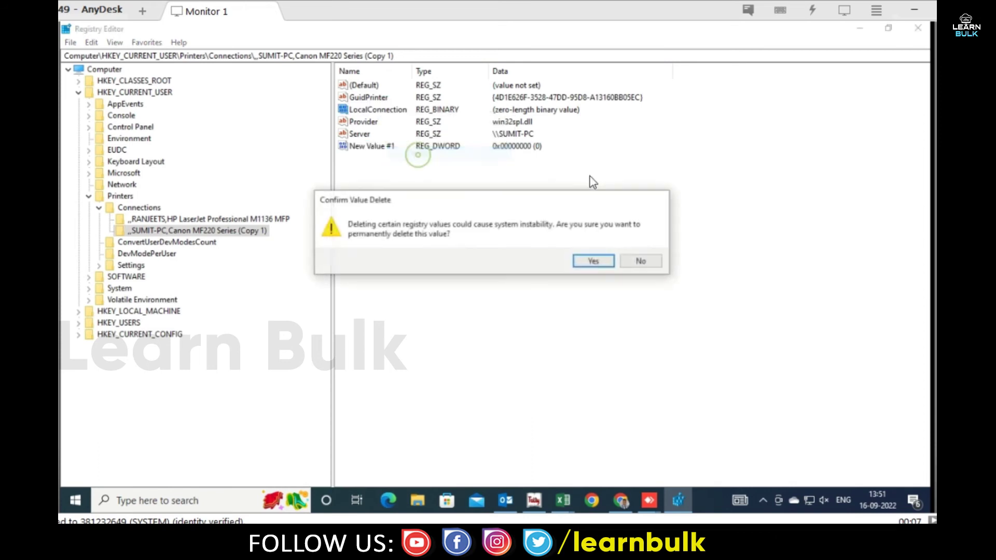
{"action": "left_click", "coordinate": [591, 260]}
- Rename the new DWORD value in the Canon MF220 key as LocalConnection
{"action": "left_click", "coordinate": [346, 135]}
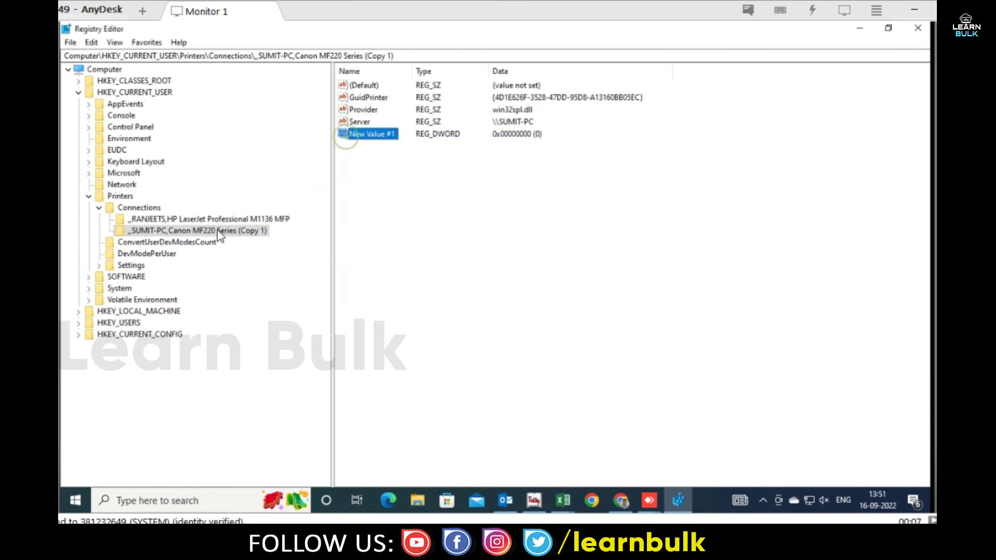
{"action": "left_click", "coordinate": [191, 235]}
{"action": "right_click", "coordinate": [367, 110]}
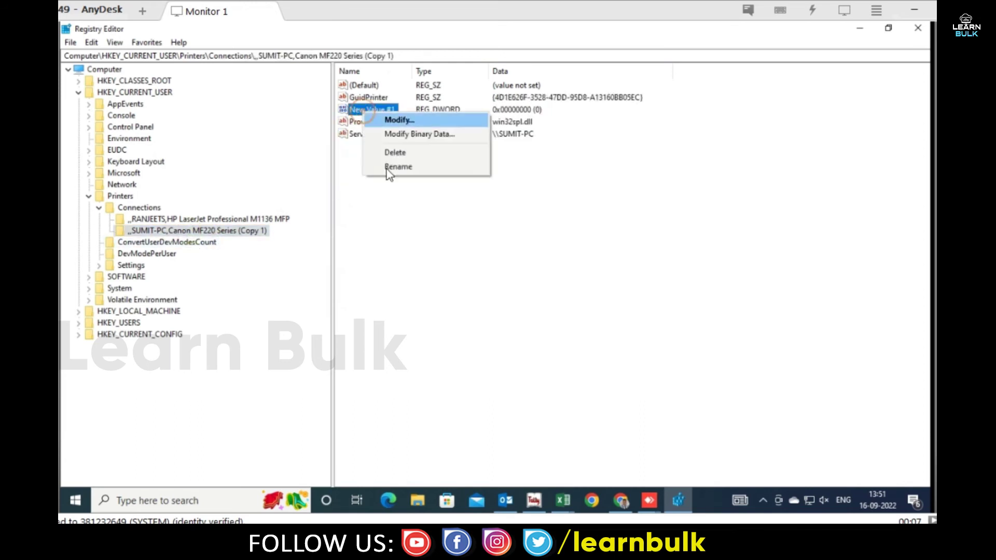
{"action": "left_click", "coordinate": [394, 164]}
{"action": "type", "text": "LocalConnection"}
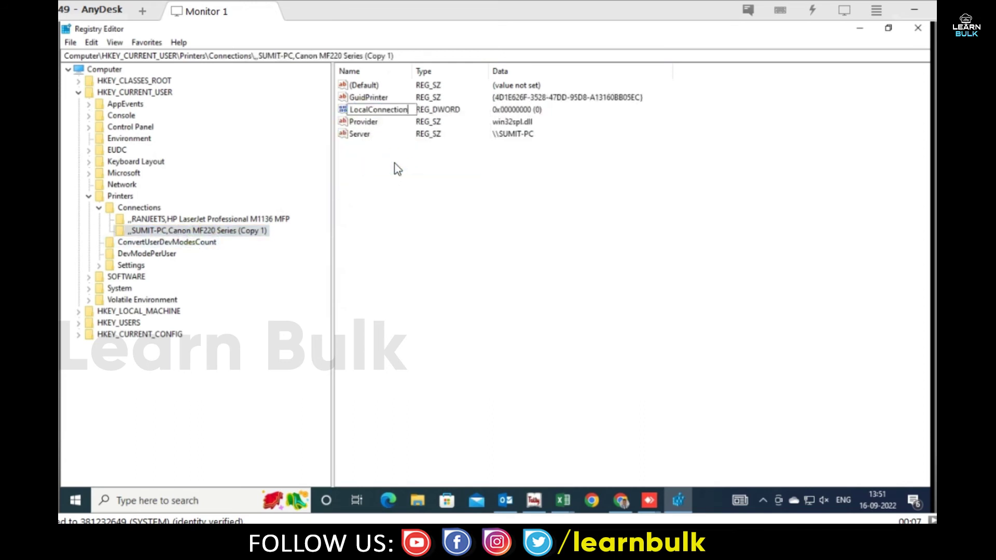
{"action": "key", "text": "Return"}
- Set the Canon MF220 key's LocalConnection DWORD data to 1
{"action": "left_click", "coordinate": [392, 113]}
{"action": "double_click", "coordinate": [391, 114]}
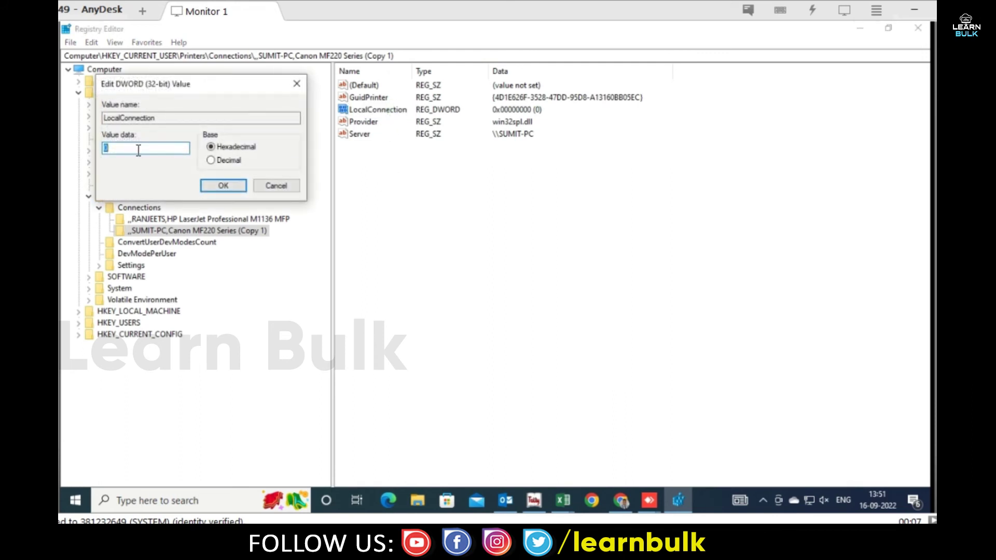
{"action": "type", "text": "1"}
{"action": "left_click", "coordinate": [233, 188]}
{"action": "right_click", "coordinate": [431, 185]}
{"action": "left_click", "coordinate": [414, 234]}
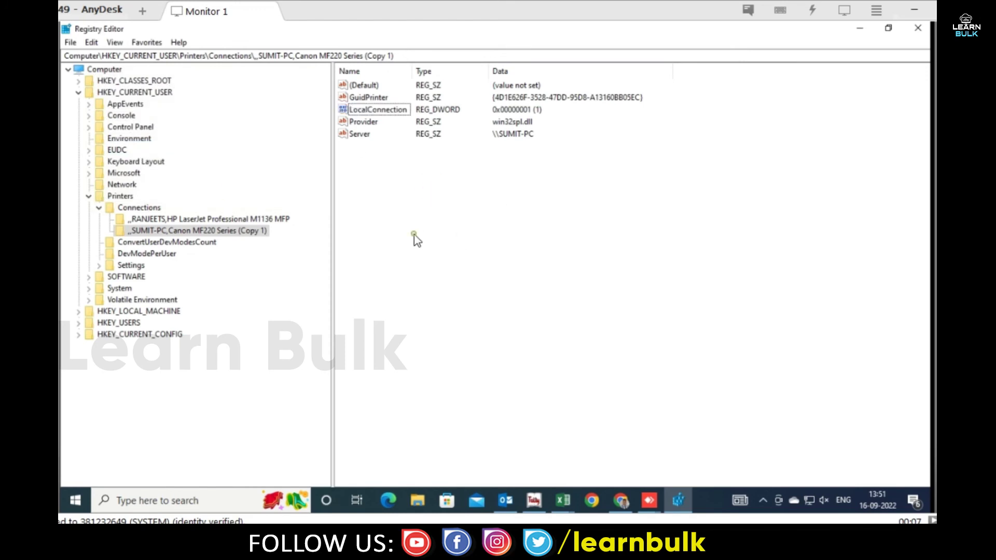
{"action": "left_click", "coordinate": [393, 111]}
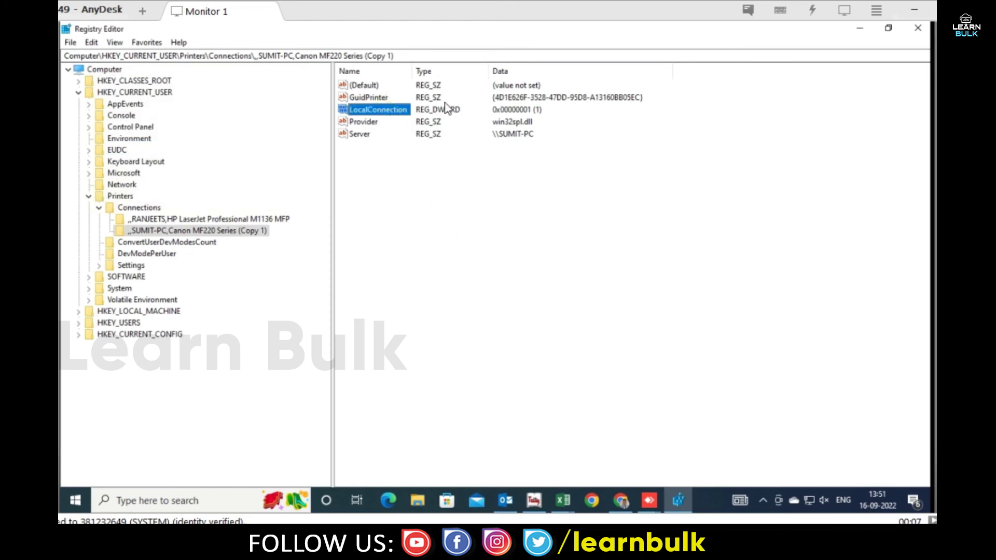
- Close the Registry Editor and restart the remote computer
{"action": "left_click", "coordinate": [918, 27]}
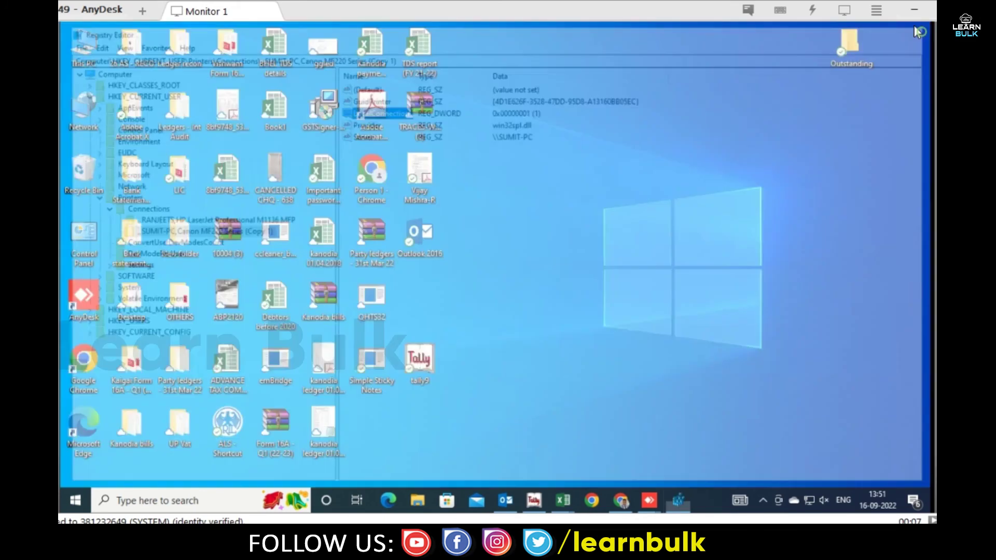
{"action": "left_click", "coordinate": [83, 497]}
{"action": "left_click", "coordinate": [76, 476]}
{"action": "left_click", "coordinate": [92, 440]}
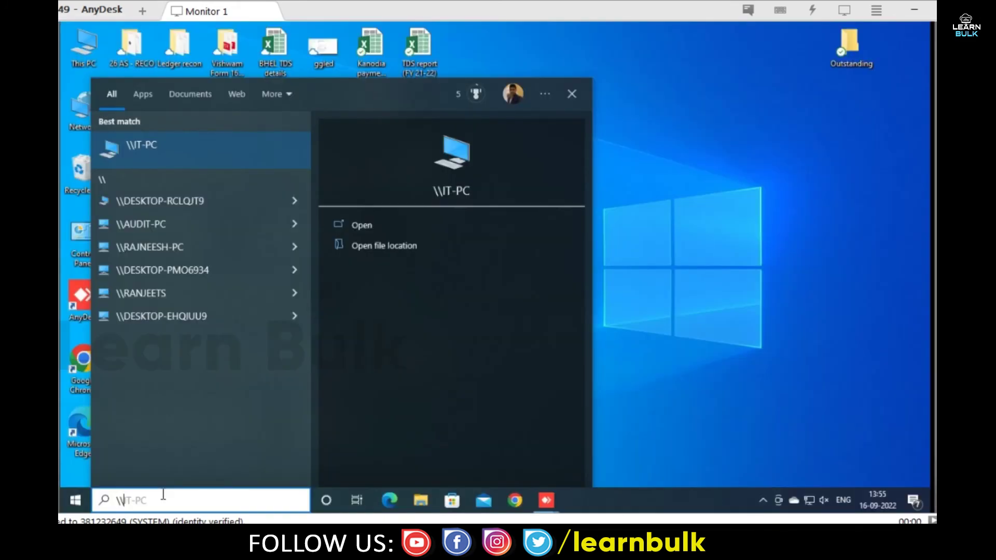
- Open the shared network location \\sumit-pc on the restarted remote computer
{"action": "key", "text": "BackSpace"}
{"action": "key", "text": "BackSpace"}
{"action": "key", "text": "BackSpace"}
{"action": "key", "text": "BackSpace"}
{"action": "key", "text": "BackSpace"}
{"action": "type", "text": "sumit-pc"}
{"action": "key", "text": "Return"}
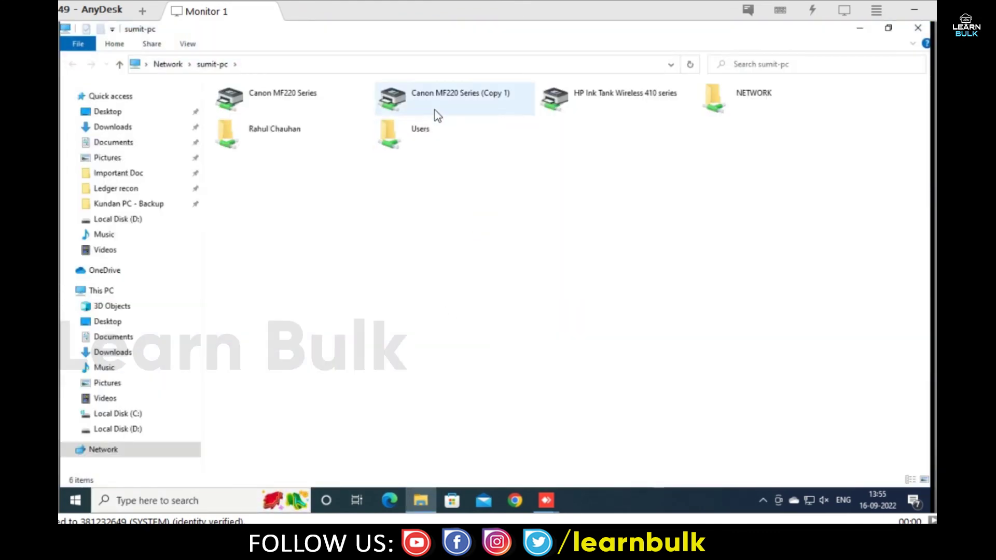
- Connect the remote computer to the shared Canon MF220 Series (Copy 1) printer, then close the sumit-pc window
{"action": "right_click", "coordinate": [433, 99]}
{"action": "left_click", "coordinate": [461, 118]}
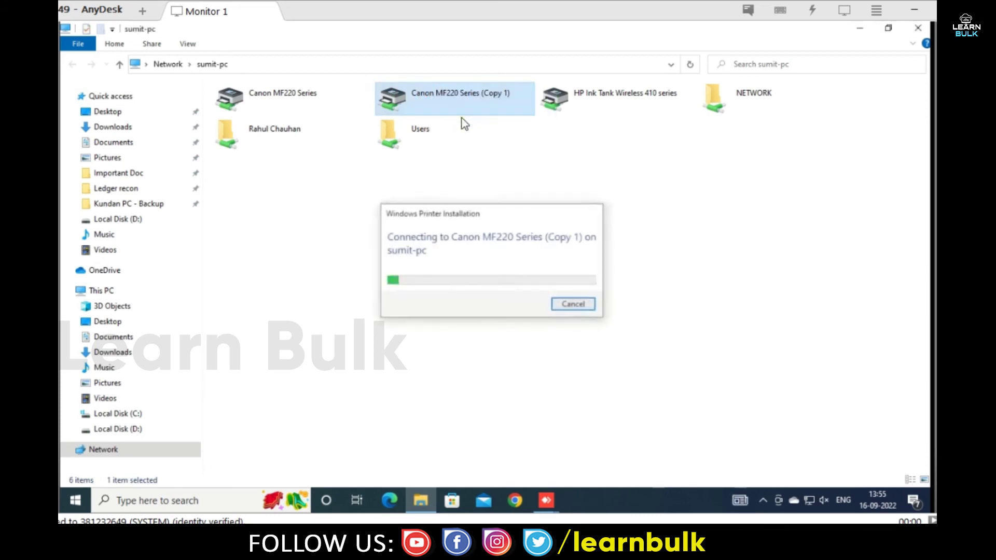
{"action": "right_click", "coordinate": [456, 99]}
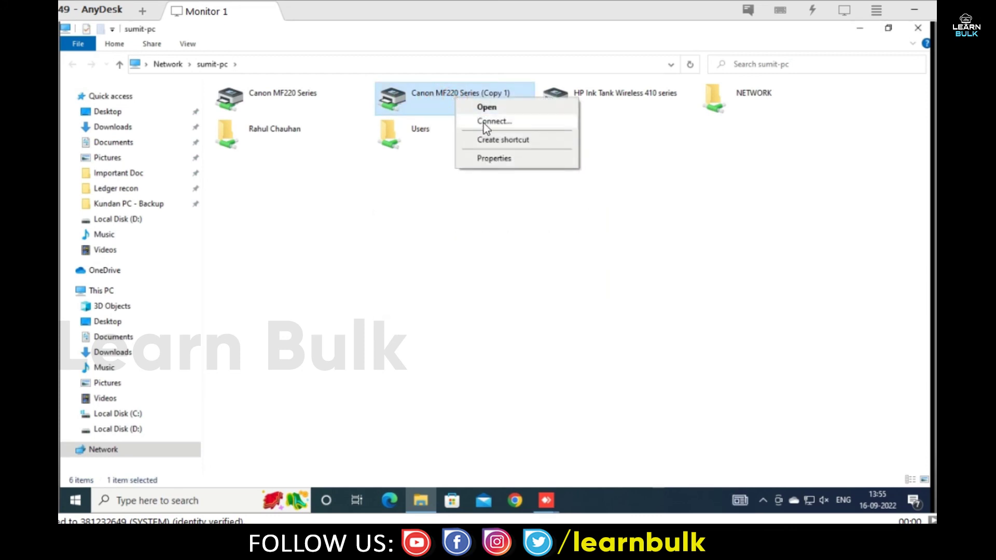
{"action": "left_click", "coordinate": [484, 123]}
{"action": "right_click", "coordinate": [456, 99]}
{"action": "left_click", "coordinate": [482, 120]}
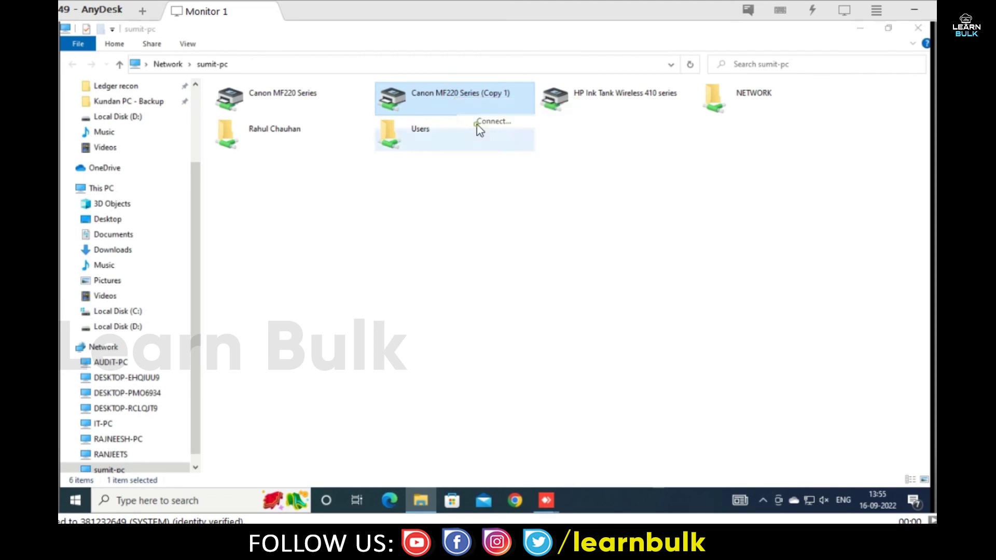
{"action": "right_click", "coordinate": [451, 98]}
{"action": "left_click", "coordinate": [473, 123]}
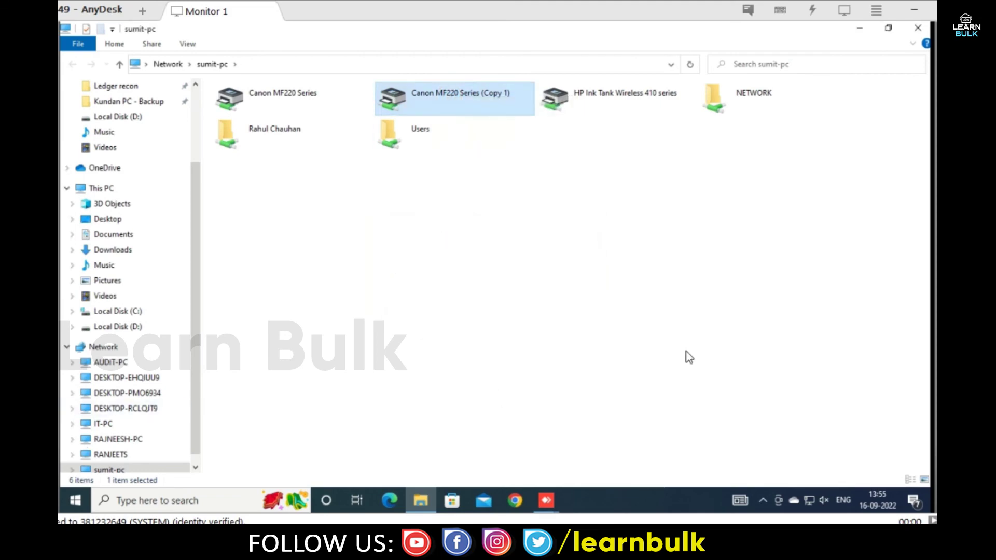
{"action": "right_click", "coordinate": [442, 92]}
{"action": "left_click", "coordinate": [460, 118]}
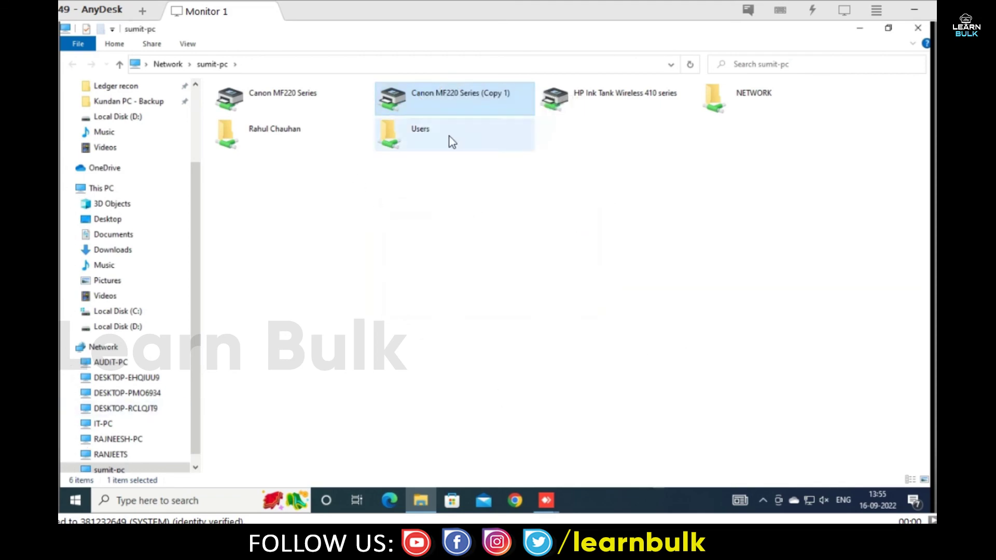
{"action": "left_click", "coordinate": [909, 32]}
- Create a new text document on the desktop, open it maximized in Notepad and enter "text"
{"action": "right_click", "coordinate": [504, 242]}
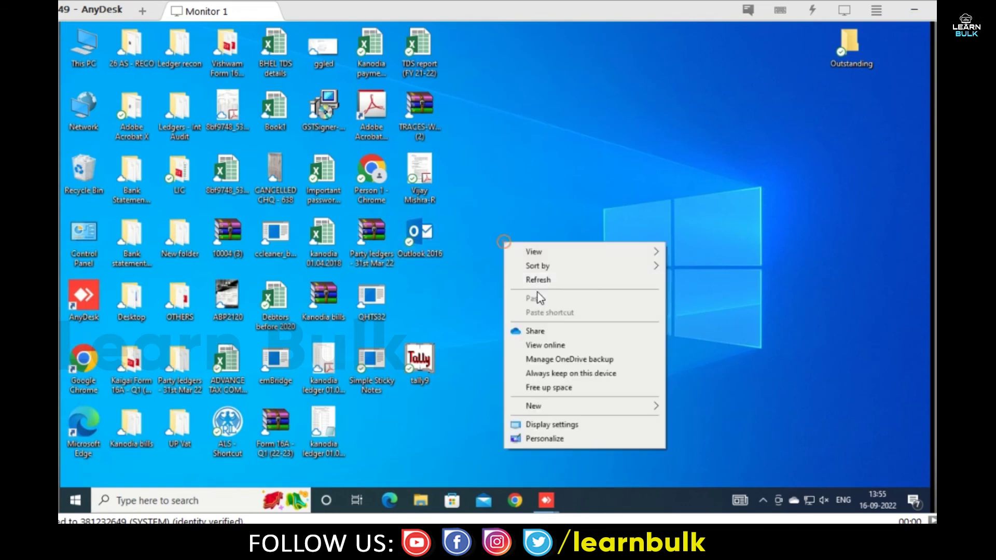
{"action": "mouse_move", "coordinate": [563, 407]}
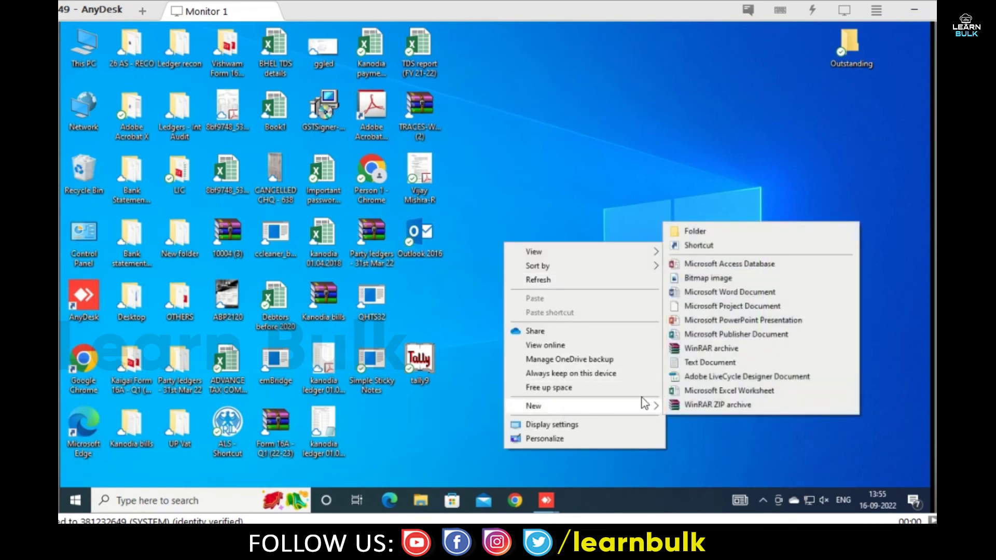
{"action": "left_click", "coordinate": [709, 366]}
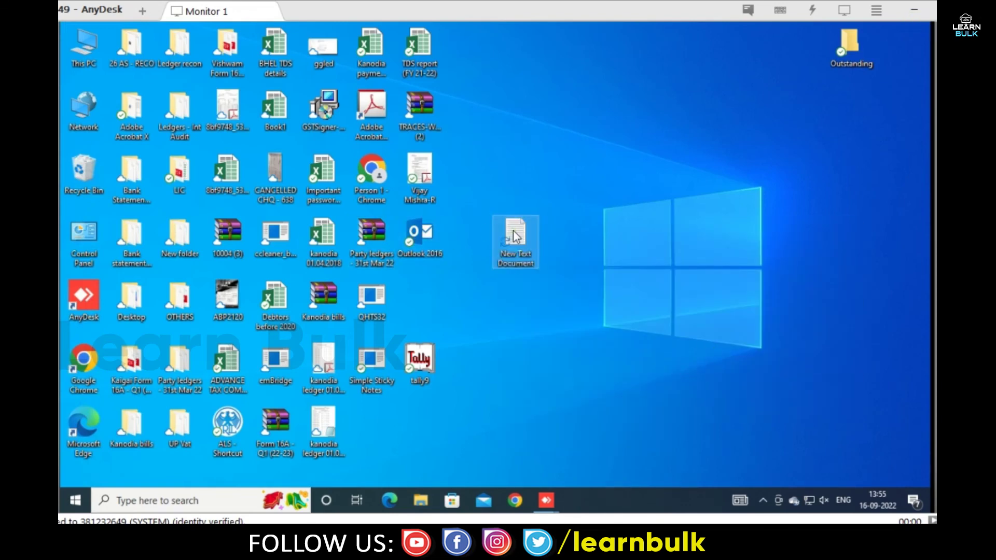
{"action": "double_click", "coordinate": [509, 235]}
{"action": "type", "text": "tex"}
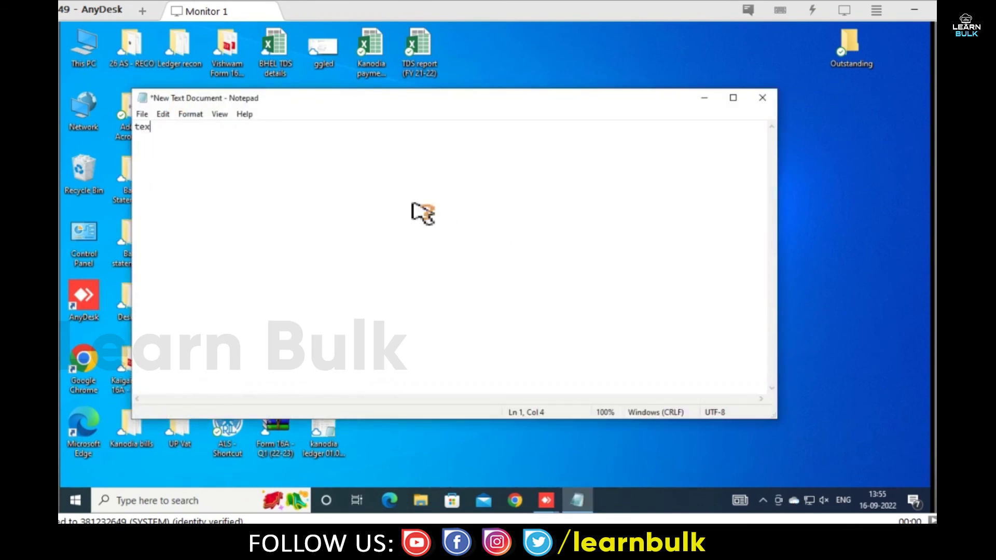
{"action": "type", "text": "t"}
{"action": "left_click", "coordinate": [733, 98]}
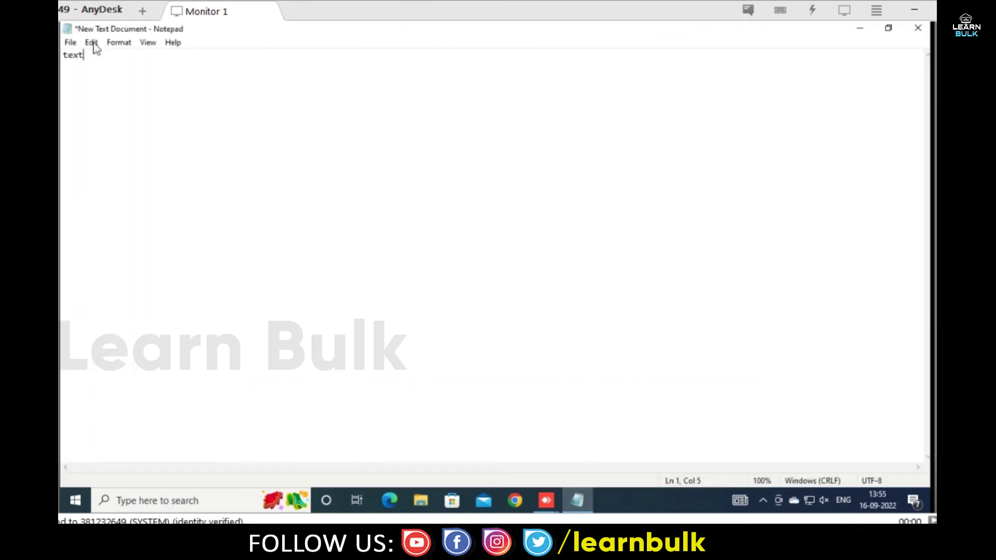
- Print the document on Canon MF220 Series (Copy 1) on SUMIT-PC, then close Notepad without saving
{"action": "left_click", "coordinate": [70, 43]}
{"action": "left_click", "coordinate": [94, 147]}
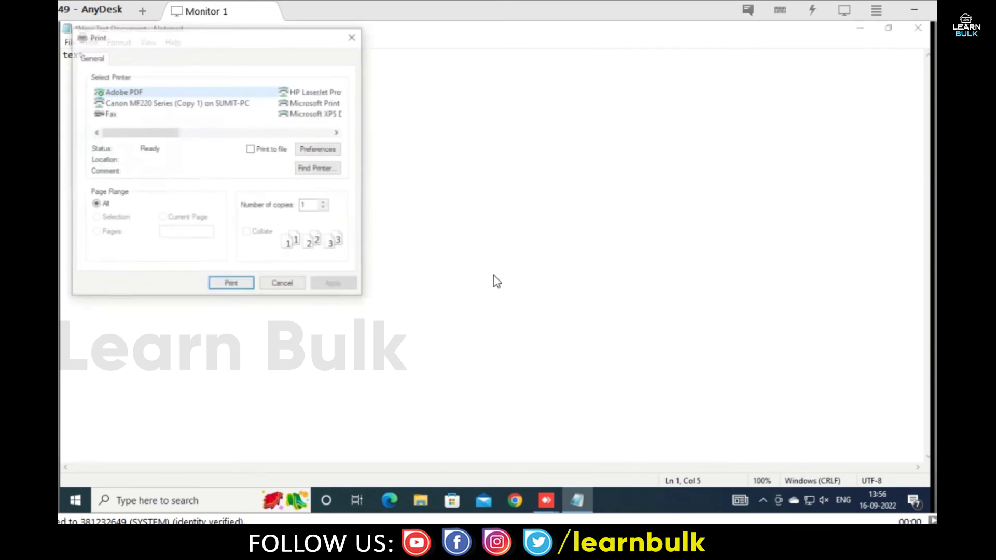
{"action": "left_click", "coordinate": [174, 106]}
{"action": "left_click", "coordinate": [229, 285]}
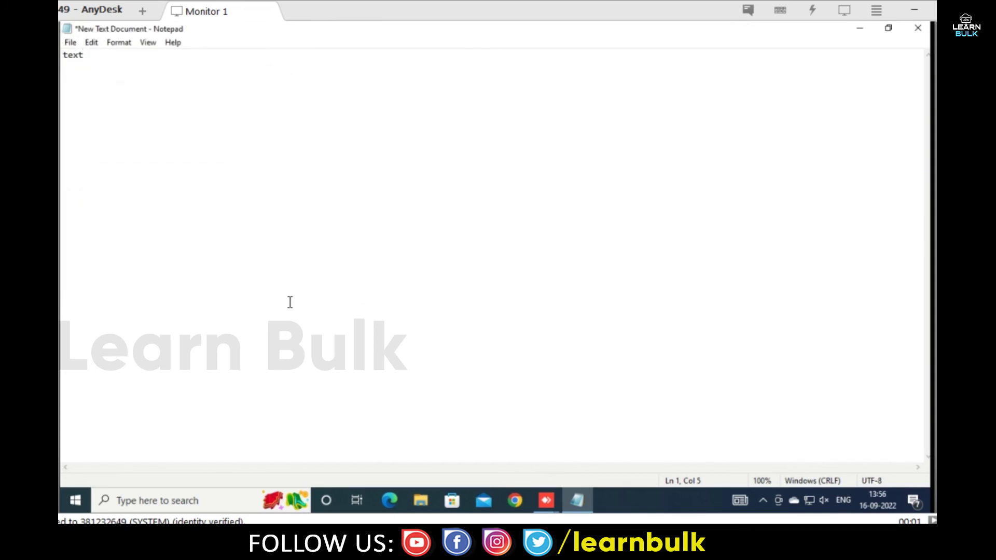
{"action": "left_click", "coordinate": [919, 28]}
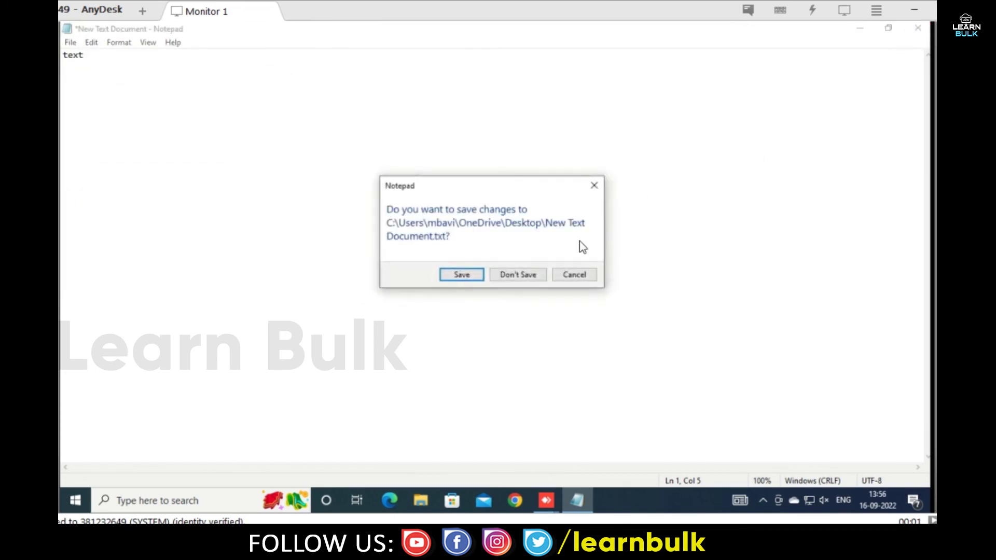
{"action": "left_click", "coordinate": [513, 281]}
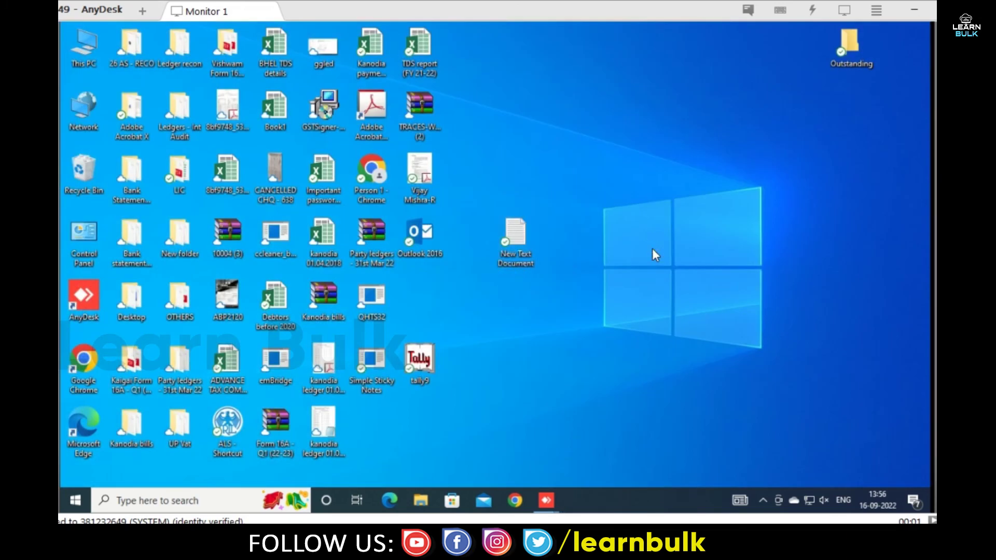